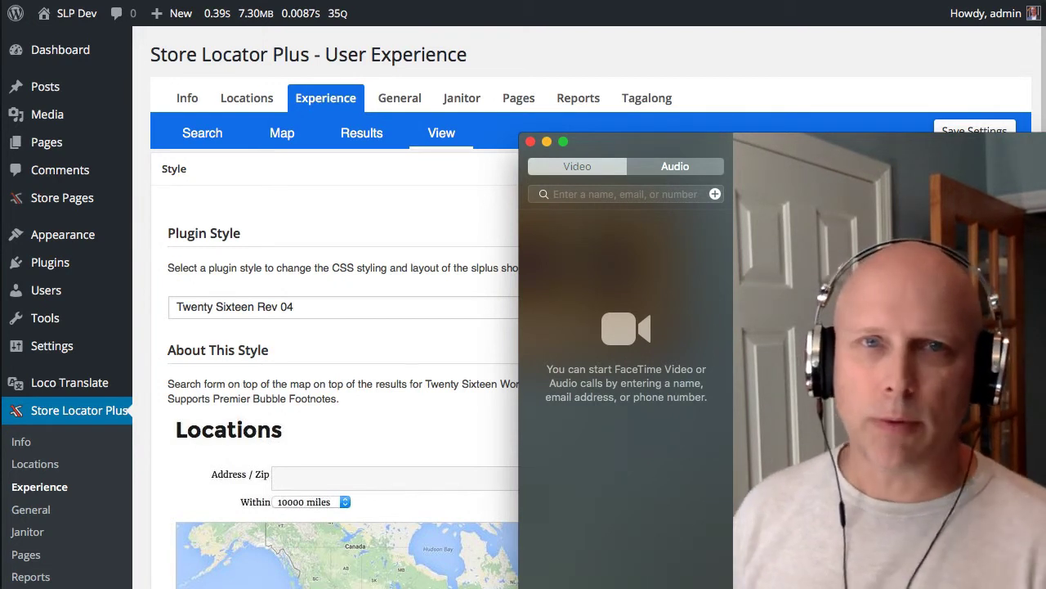
- Review the public Locations page and open the info bubbles of the North Carolina coast, Tennessee-area and Florida map markers
click(543, 59)
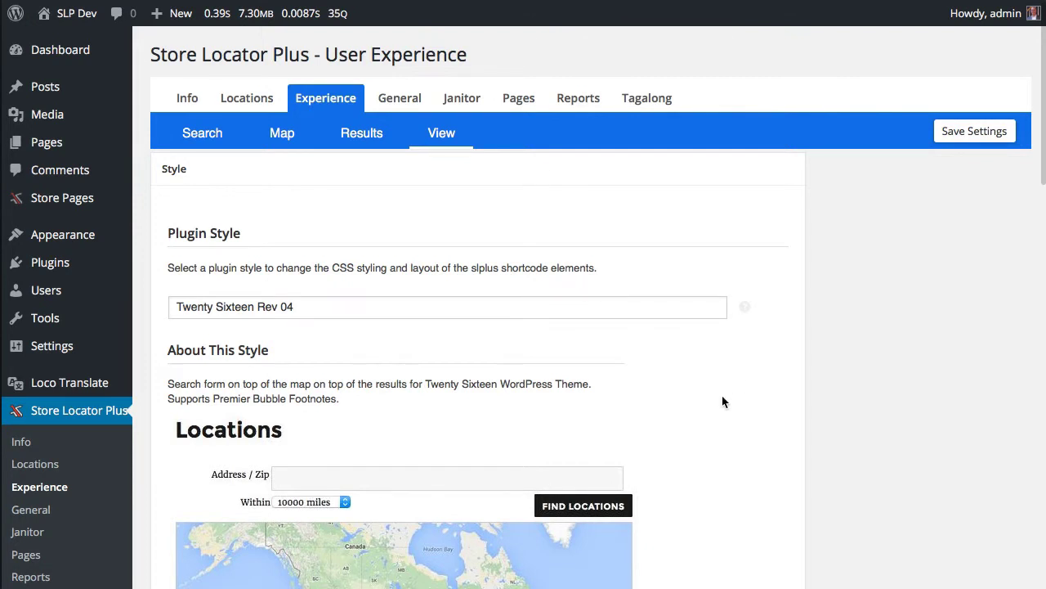
scroll(697, 368, down, 3)
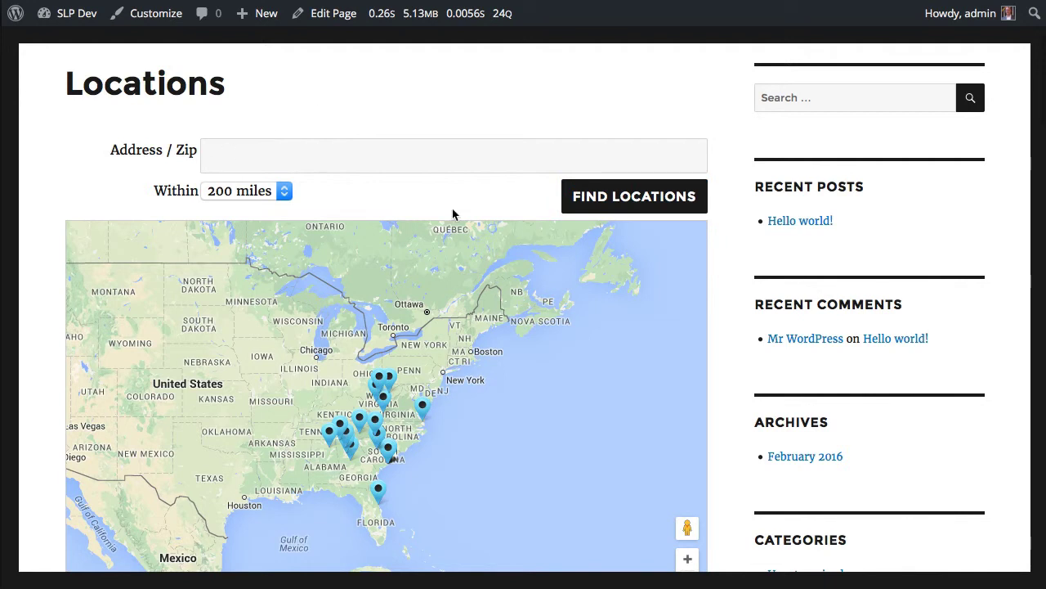
scroll(731, 420, down, 5)
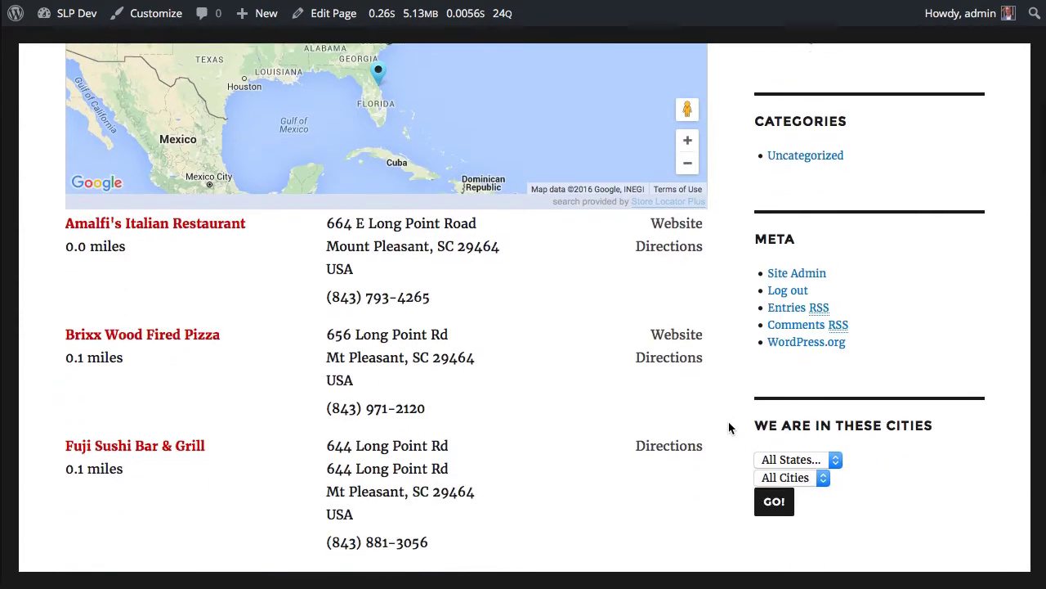
scroll(730, 428, up, 4)
click(423, 284)
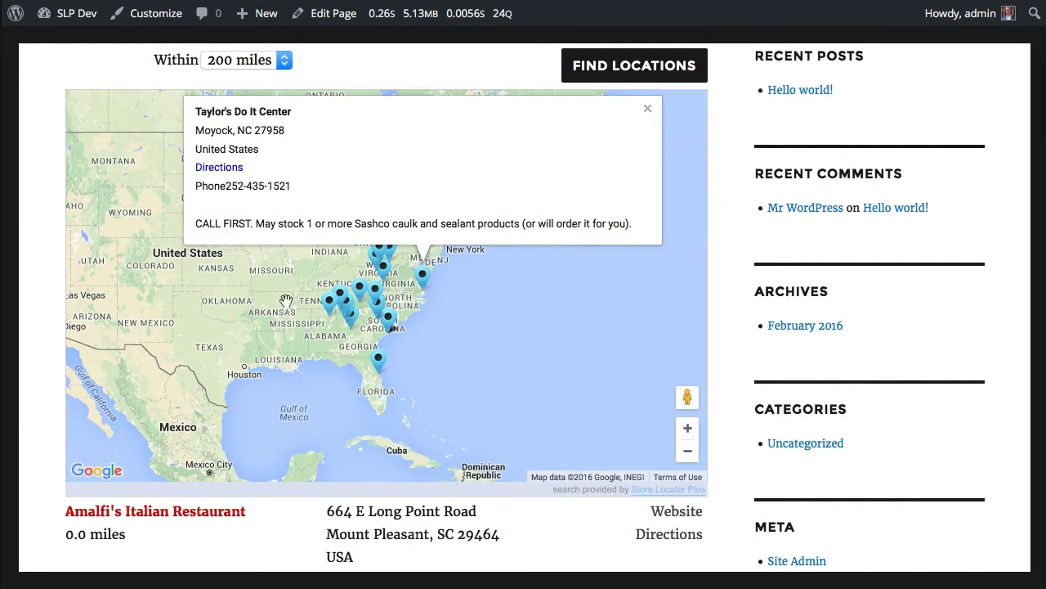
click(330, 305)
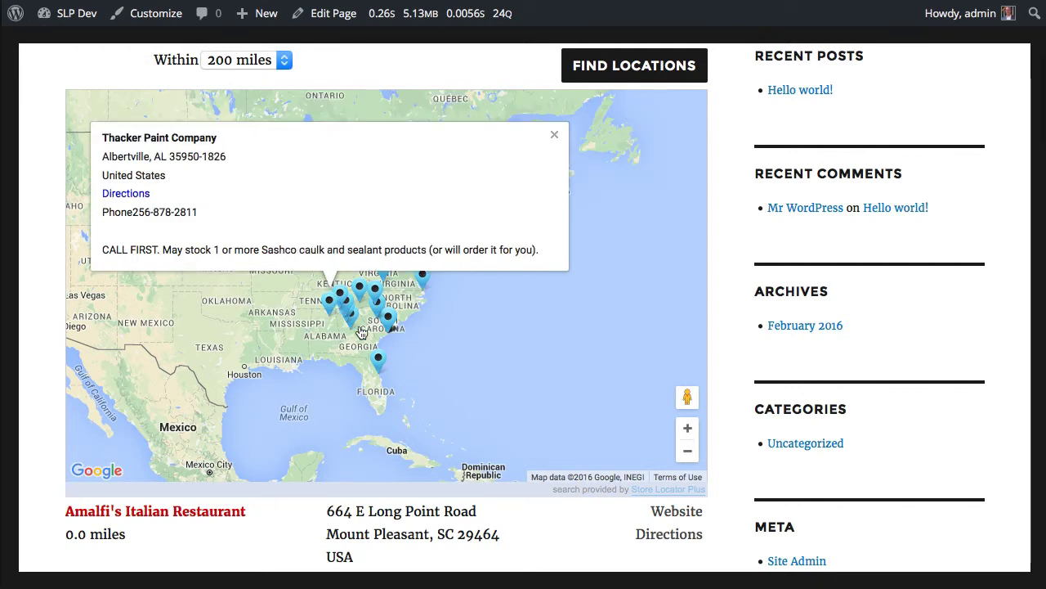
click(379, 365)
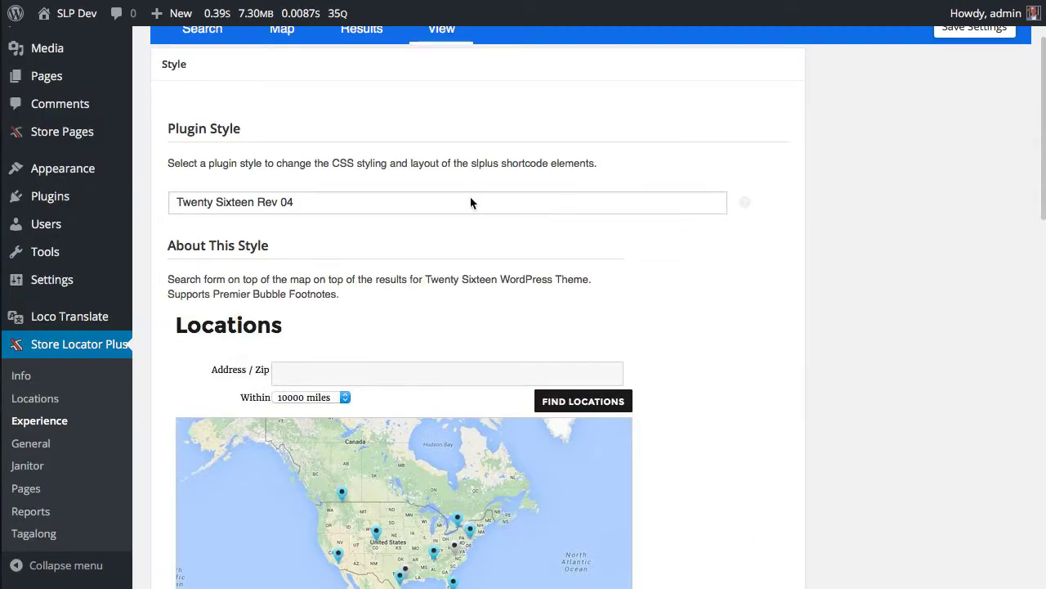
- Change the plugin style to Basic Boxes Rev 02 and save the settings
click(471, 200)
scroll(444, 248, up, 8)
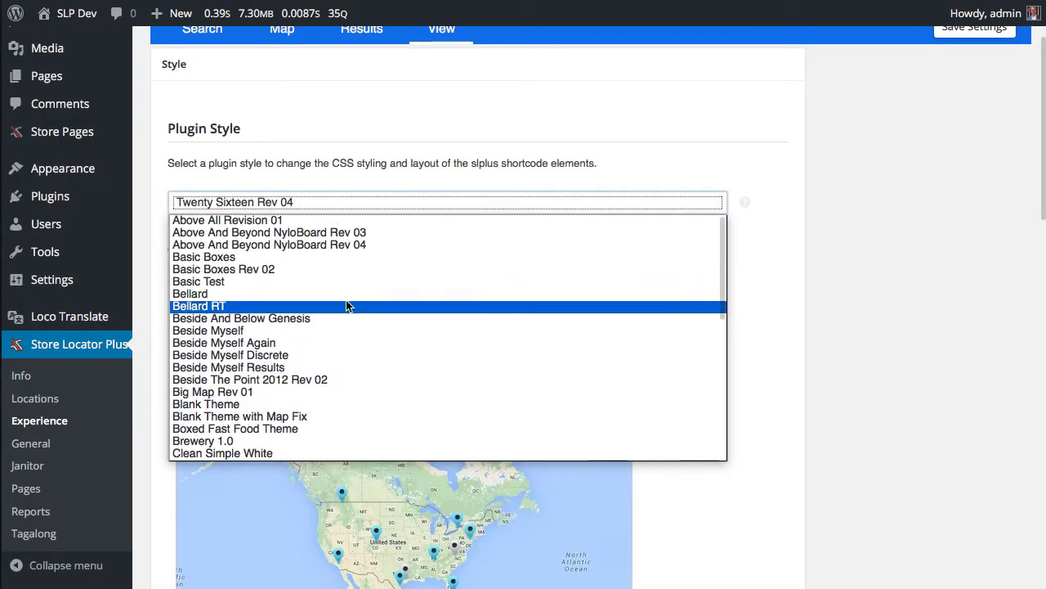
click(283, 268)
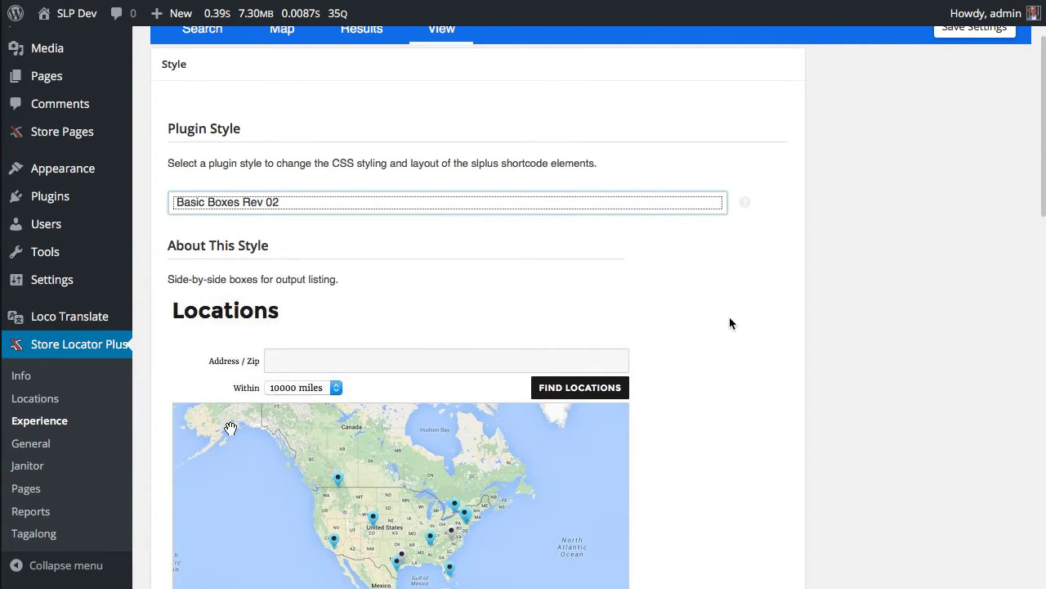
scroll(940, 139, up, 2)
click(960, 86)
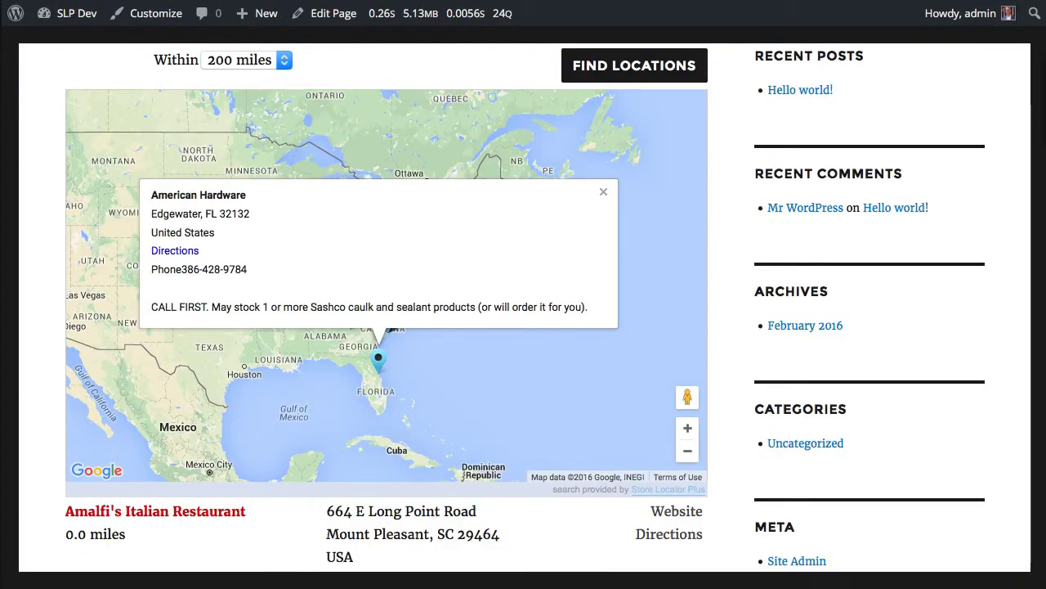
- Reload the public Locations page and examine how the map and results listing are laid out
key(super+r)
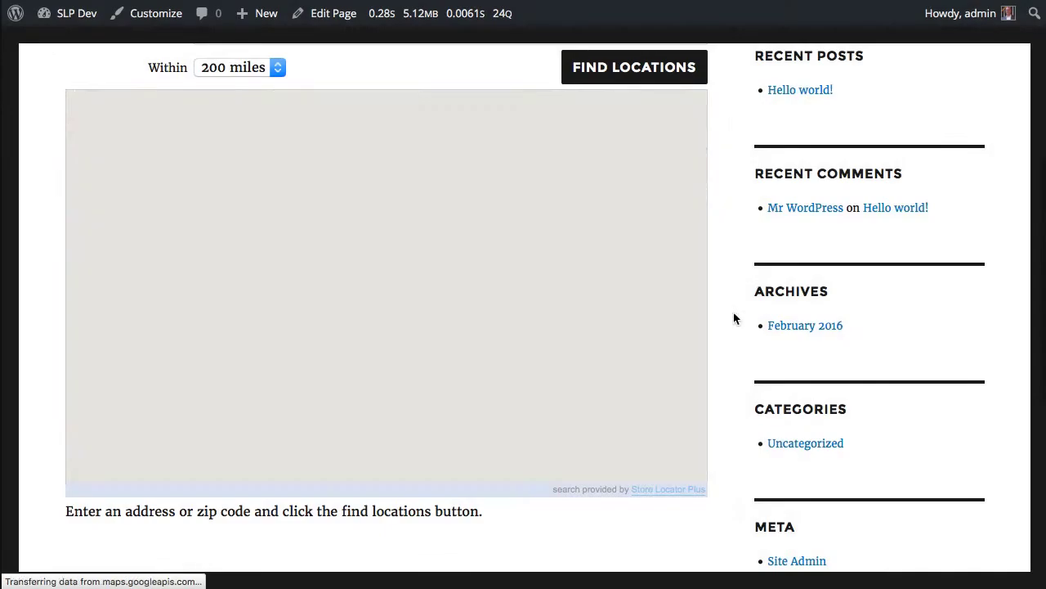
scroll(730, 358, down, 3)
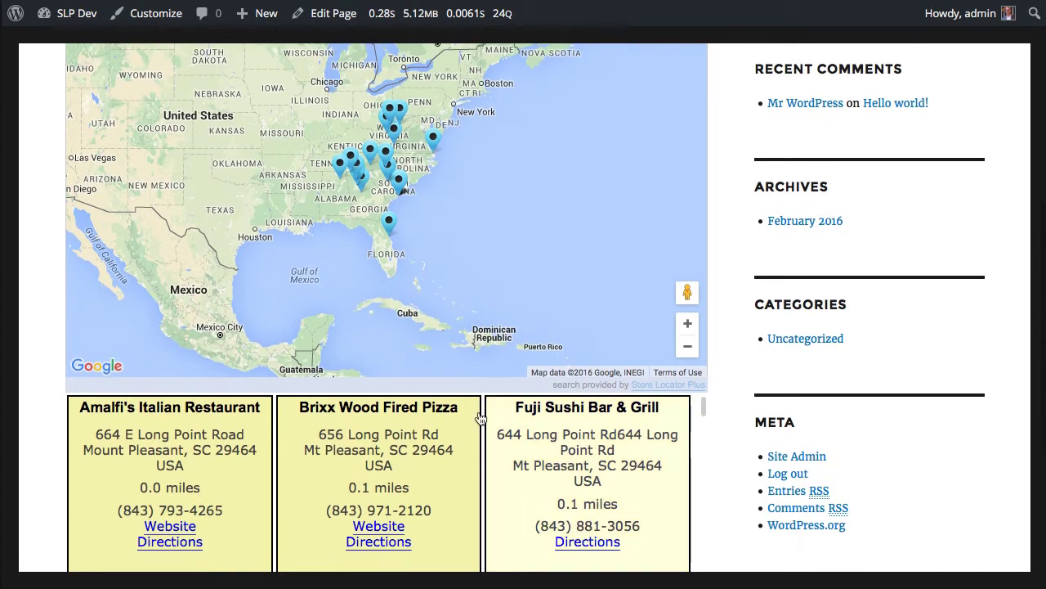
scroll(714, 442, down, 2)
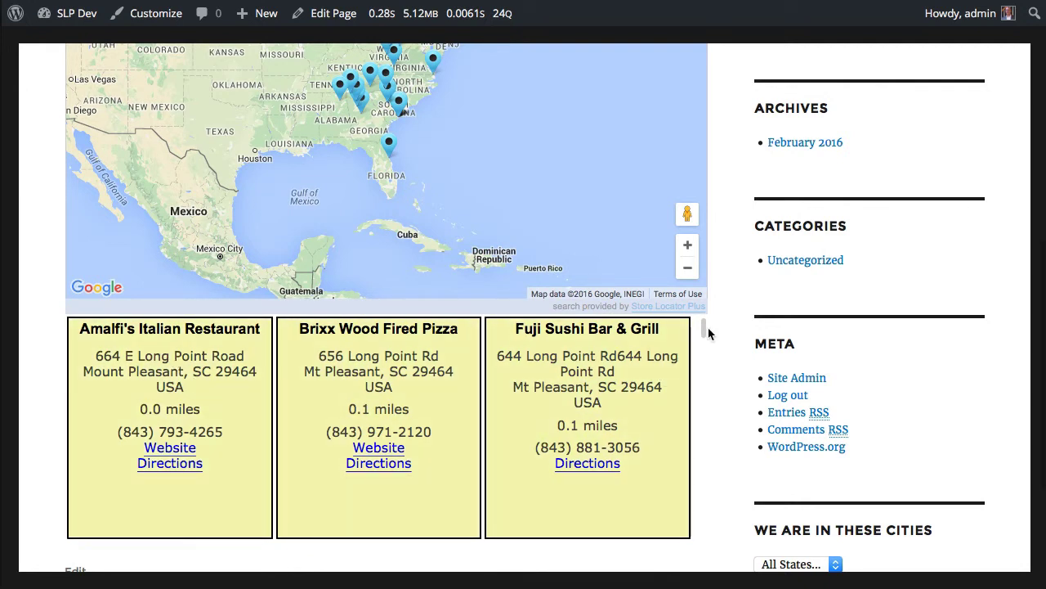
mouse_move(704, 329)
mouse_down()
mouse_move(710, 495)
mouse_move(712, 286)
mouse_up()
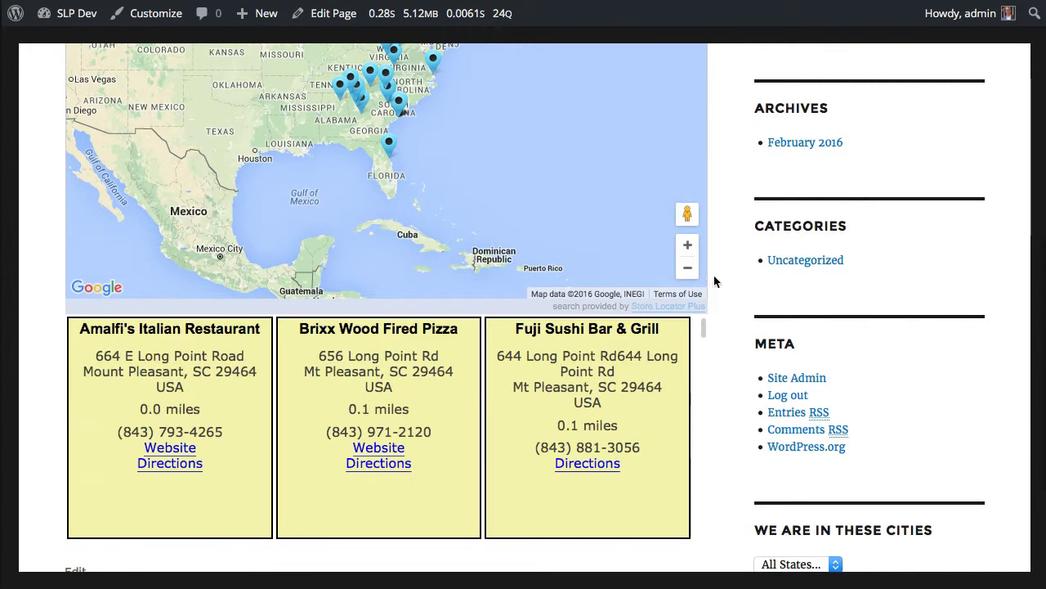
scroll(712, 315, up, 4)
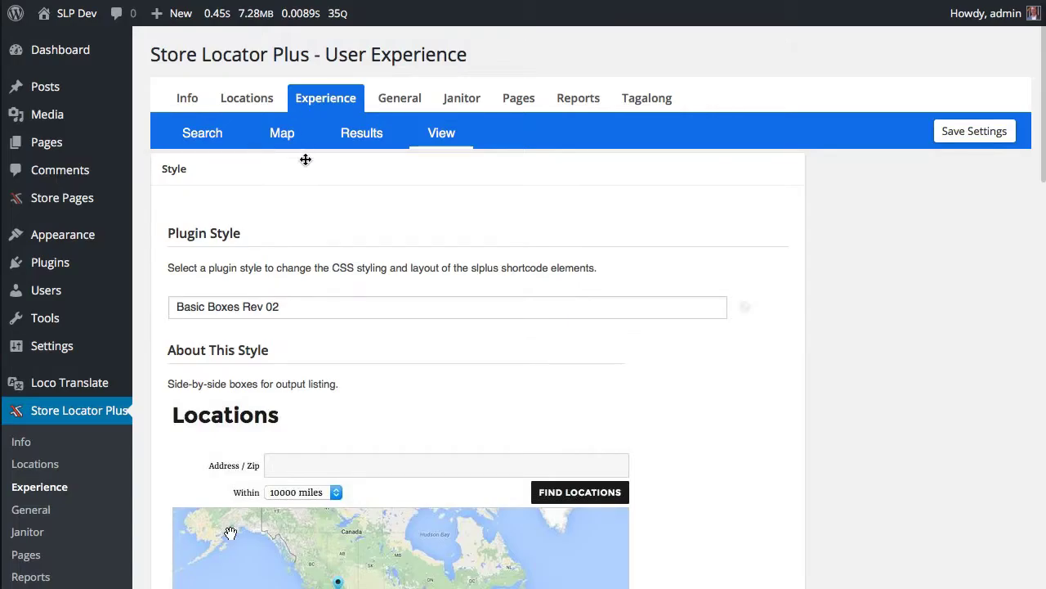
- Open the plugin's location management list and look through the stored locations
click(249, 100)
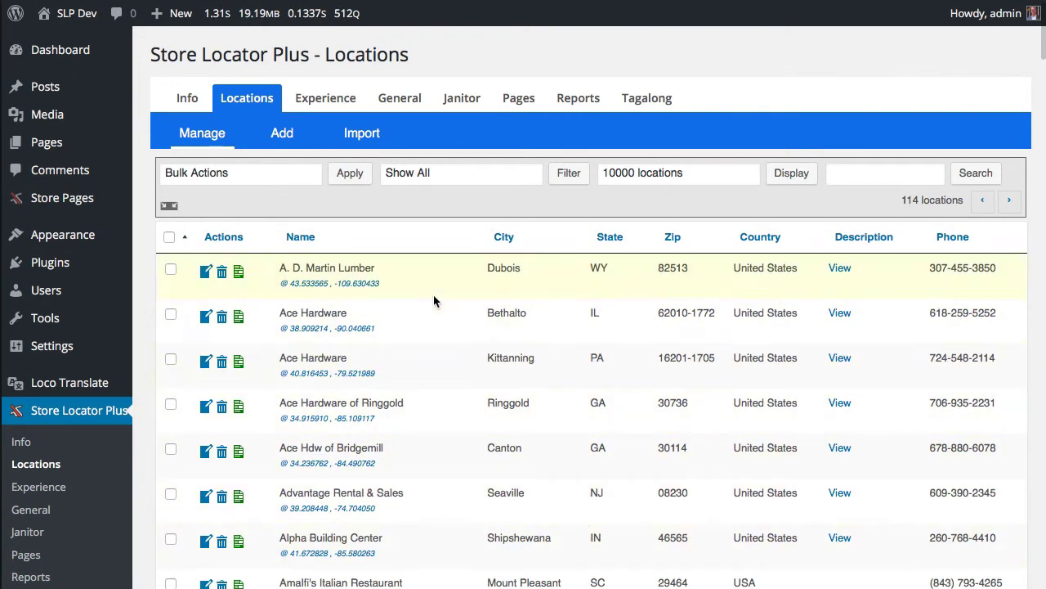
scroll(476, 491, down, 3)
scroll(466, 483, down, 3)
scroll(466, 484, down, 4)
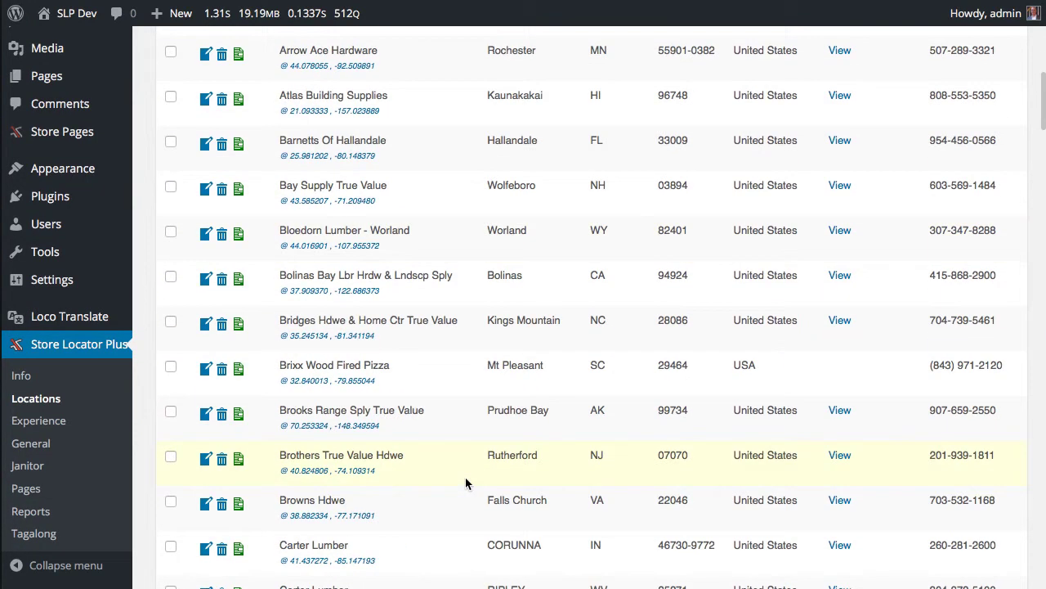
scroll(461, 468, up, 10)
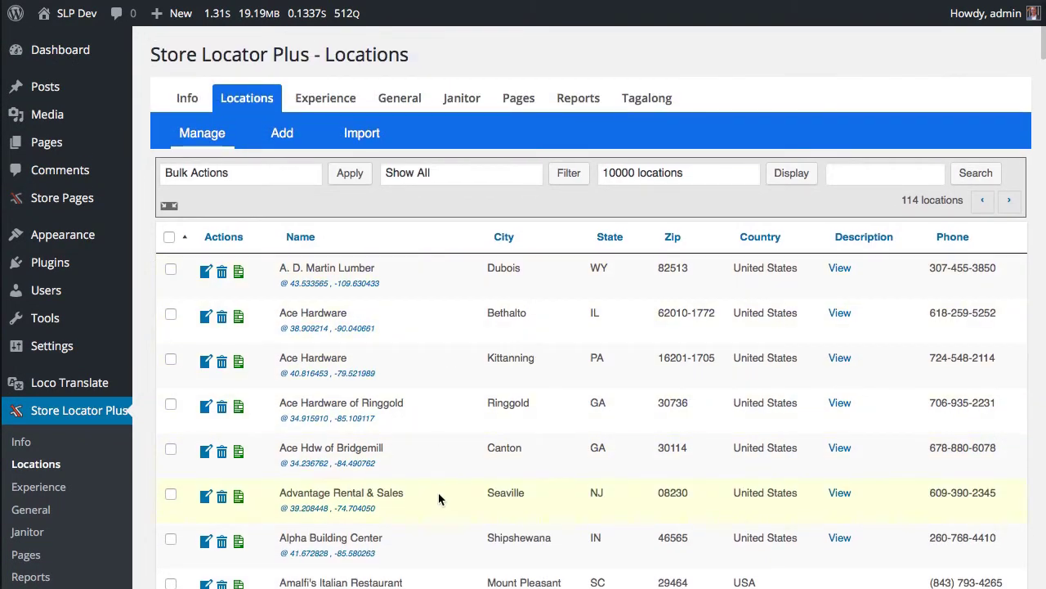
scroll(479, 444, down, 10)
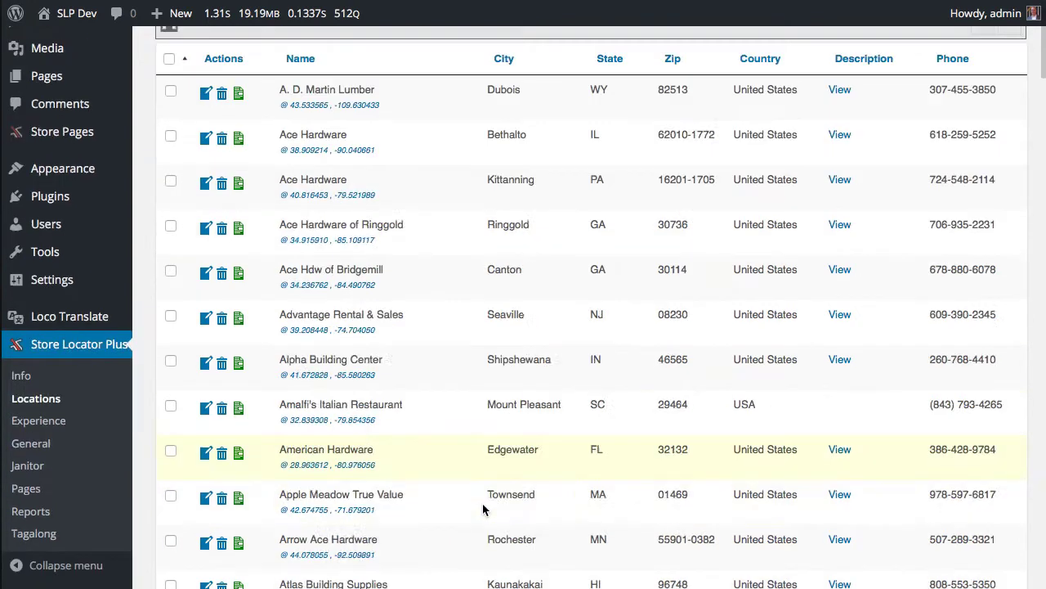
scroll(482, 504, up, 10)
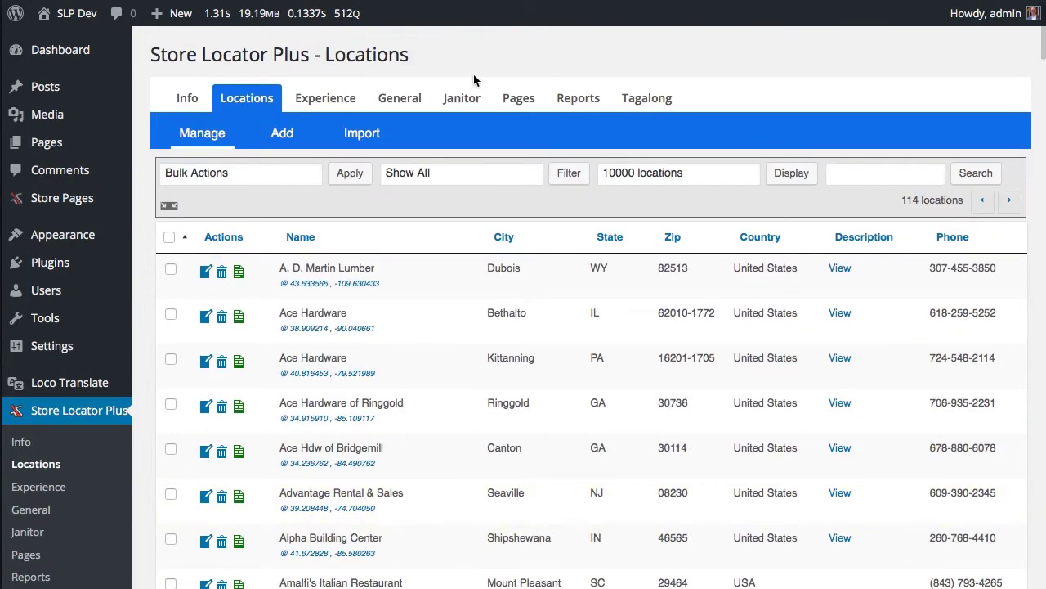
- Review the Janitor tools for clearing locations, fixing descriptions and managing extended data tables
click(461, 99)
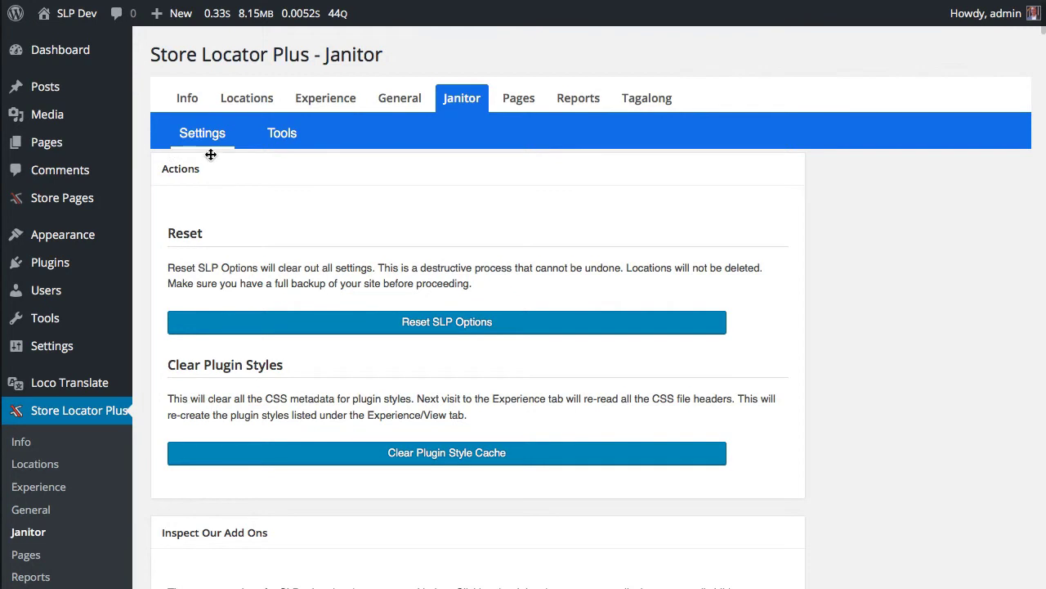
click(266, 135)
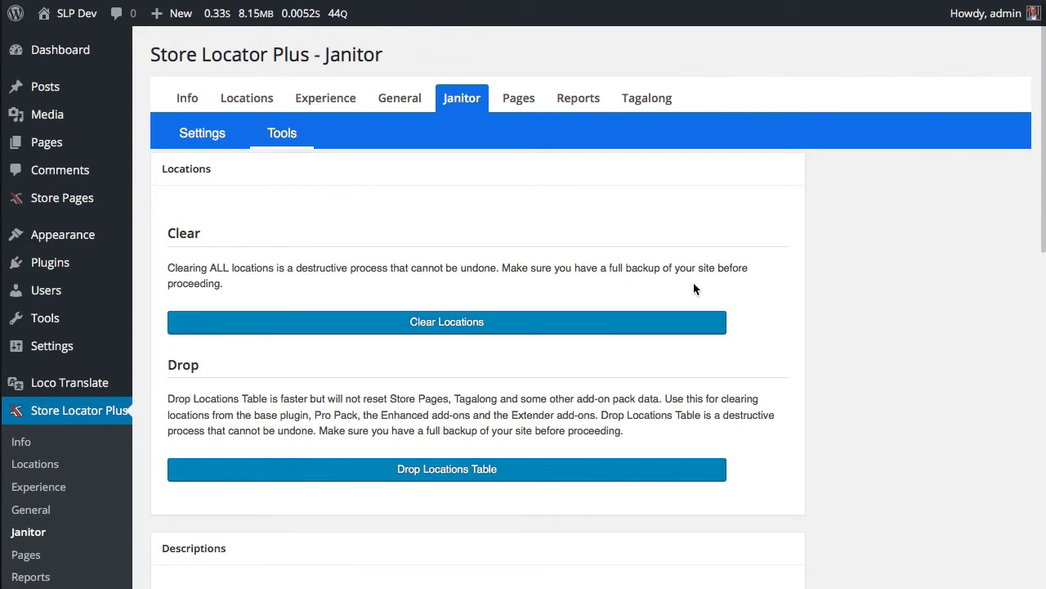
scroll(630, 282, down, 1)
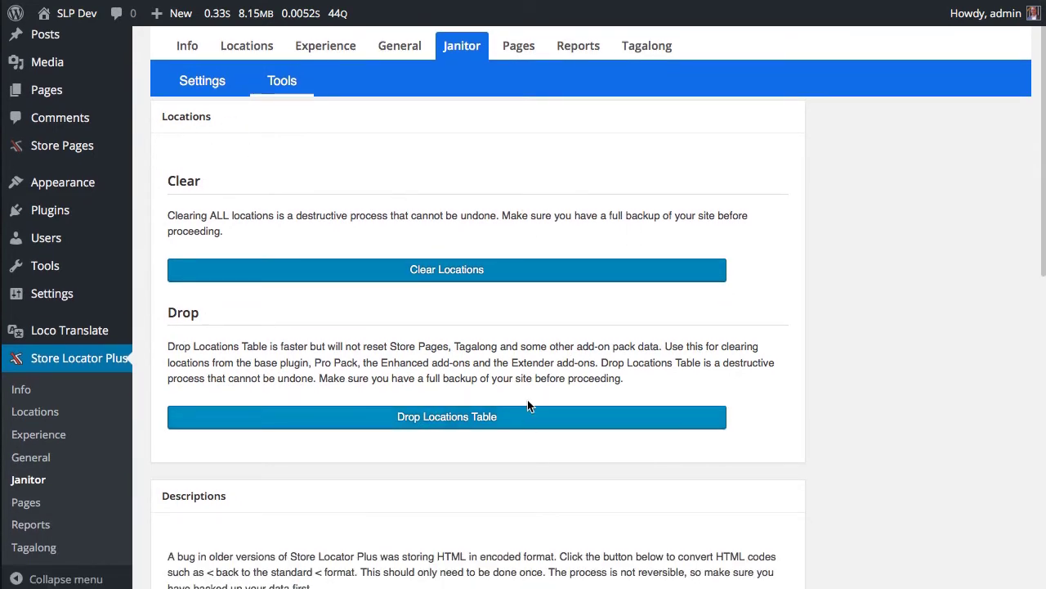
scroll(848, 327, down, 5)
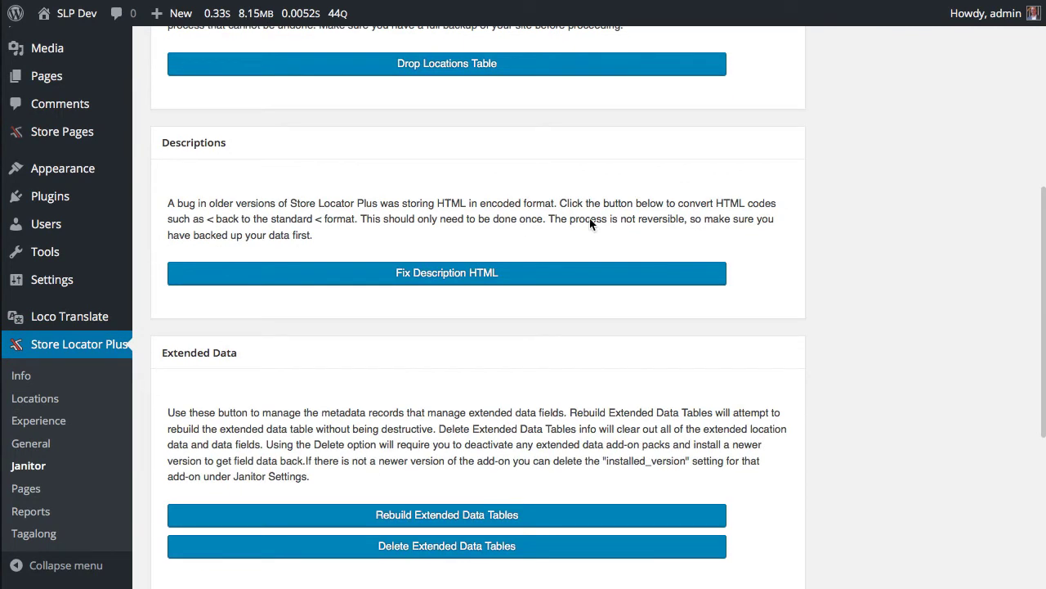
scroll(750, 433, down, 1)
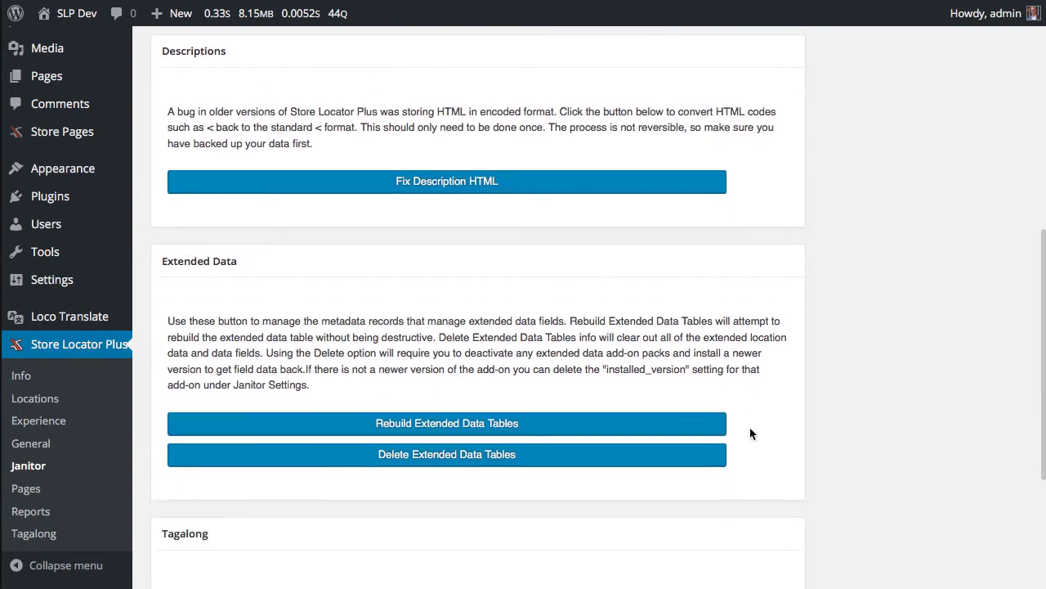
scroll(751, 432, down, 3)
scroll(753, 424, up, 15)
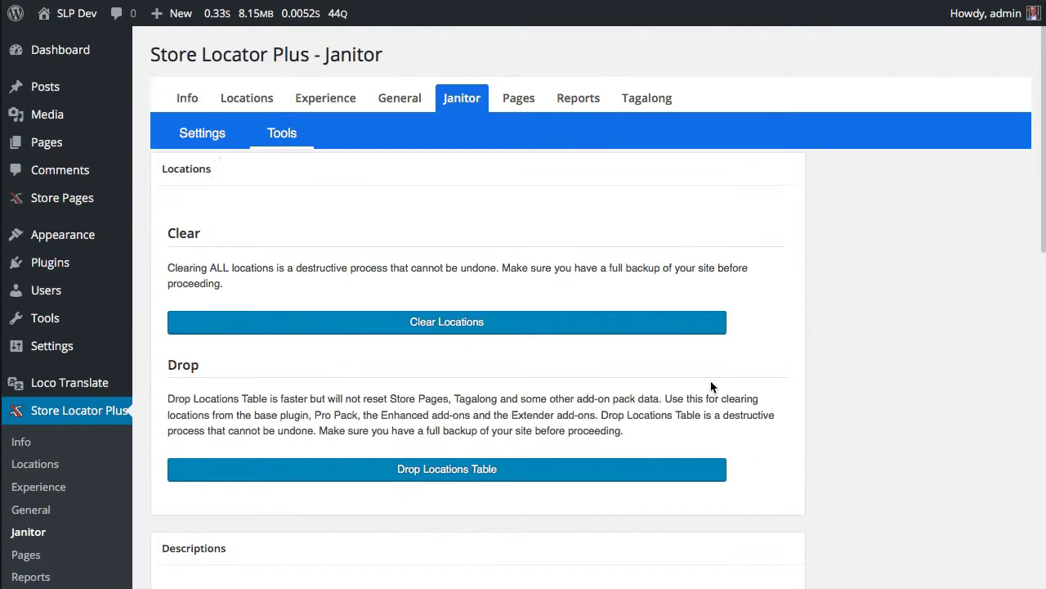
- In the Janitor settings, reset only the admin_locations_per_page value under options_nojs and confirm the reset
click(214, 143)
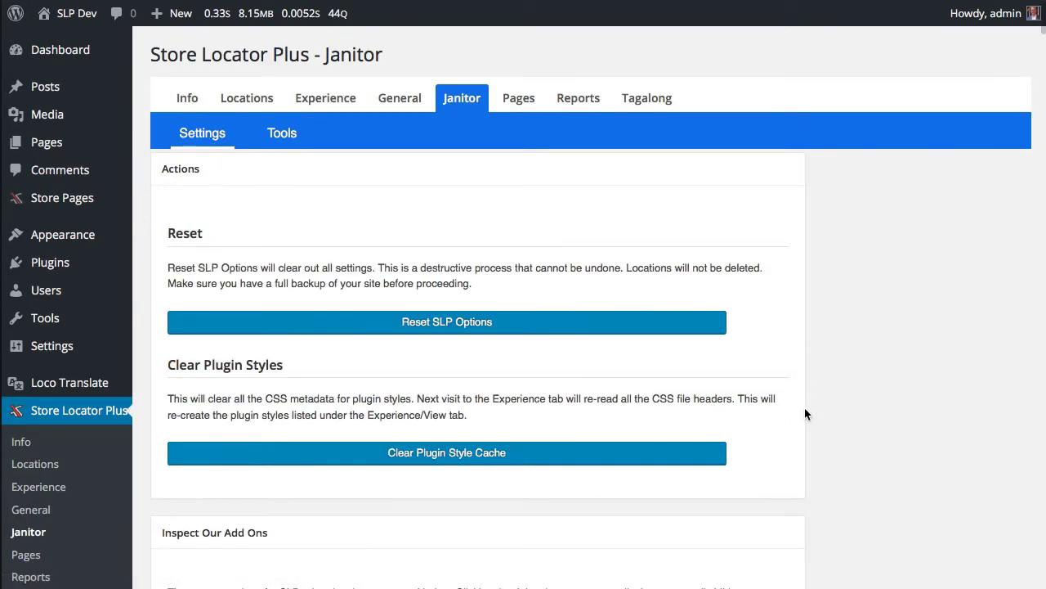
scroll(790, 414, down, 5)
scroll(809, 444, down, 6)
scroll(349, 443, down, 10)
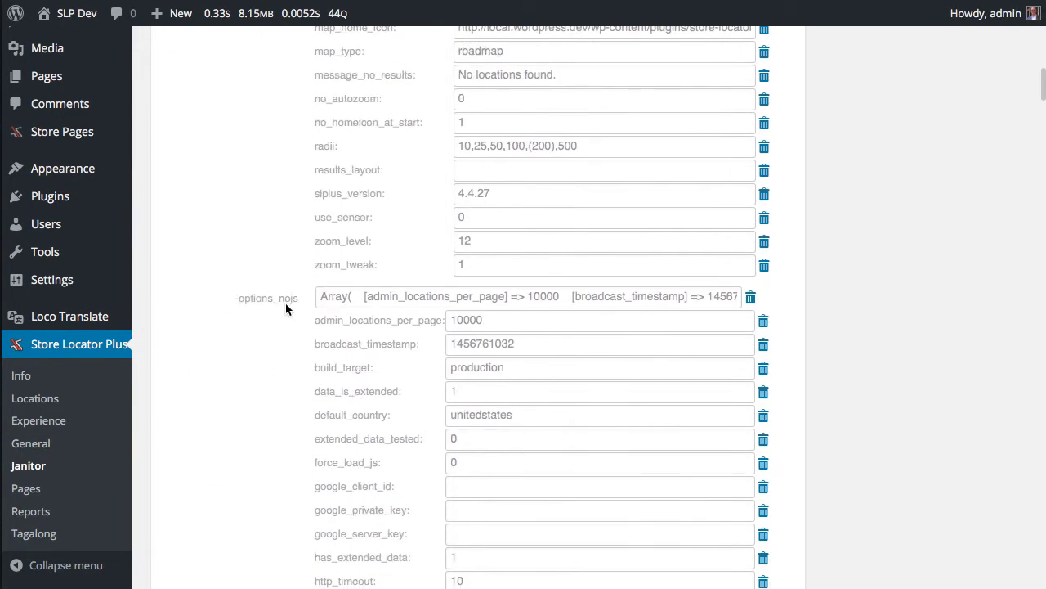
scroll(369, 428, down, 3)
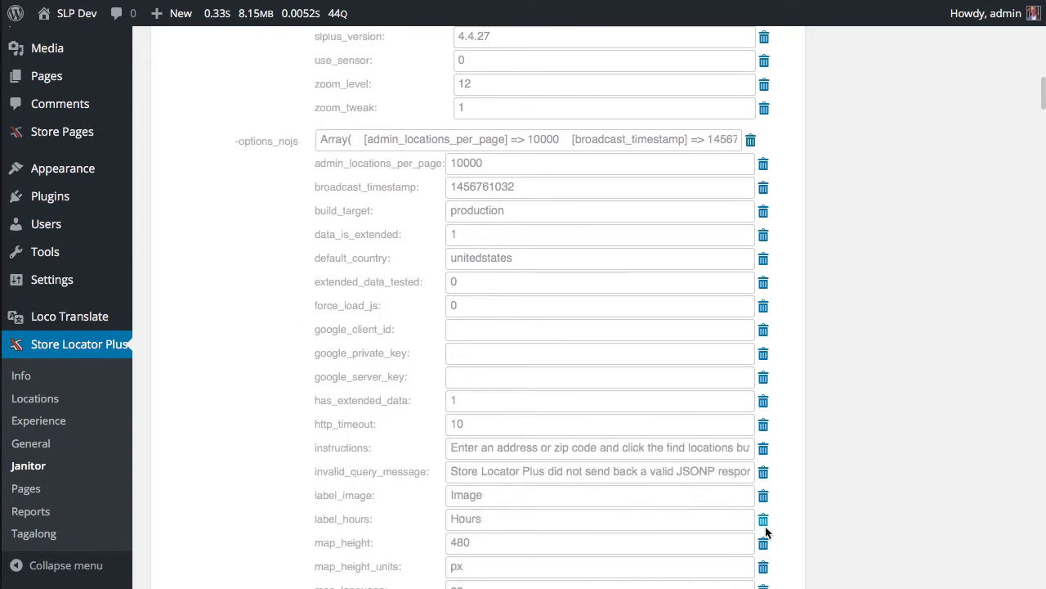
scroll(712, 216, down, 1)
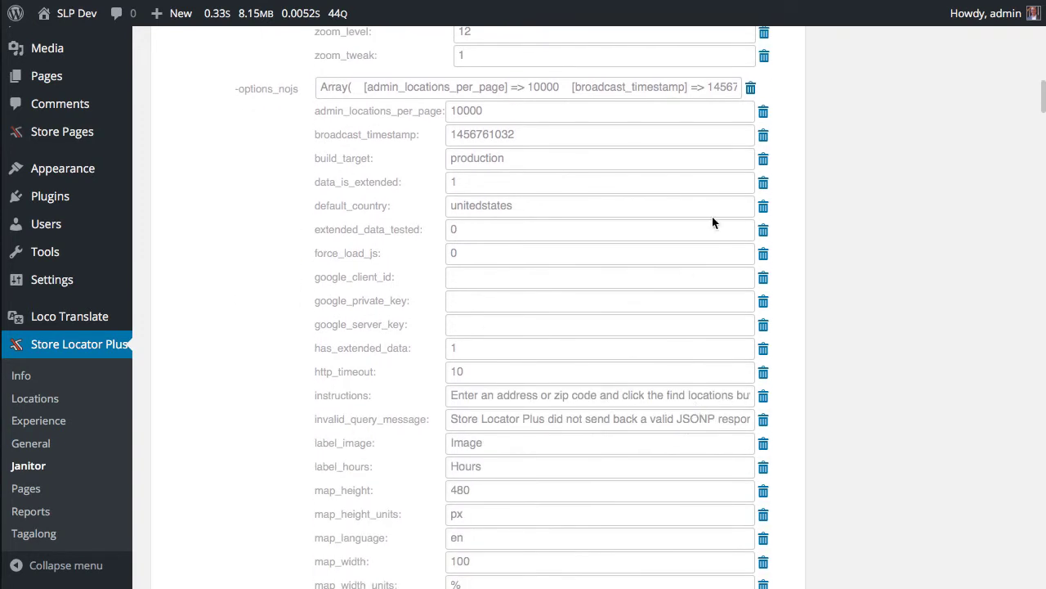
click(764, 113)
click(573, 254)
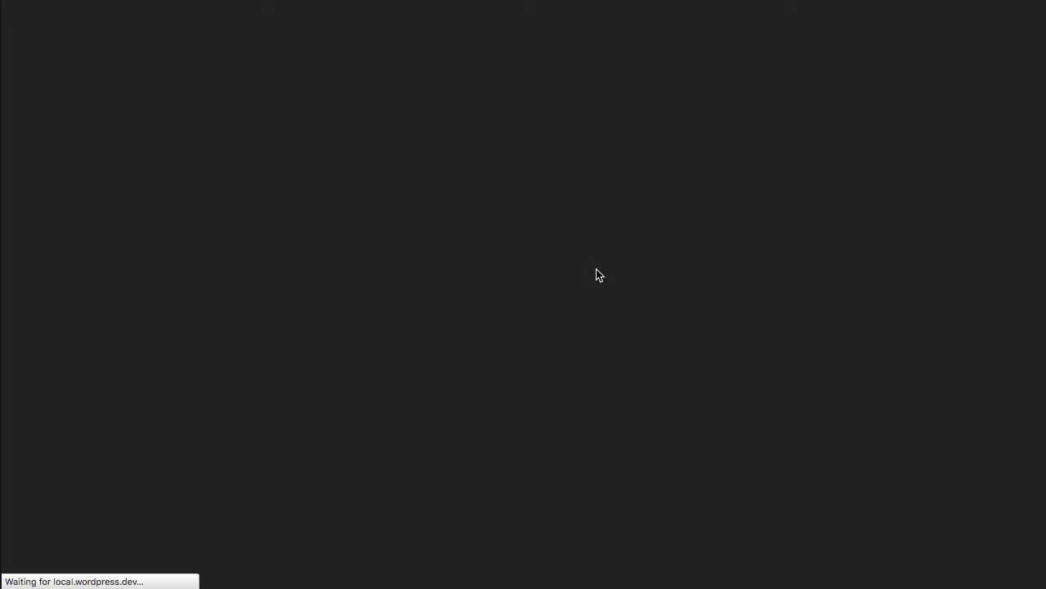
- Check the admin_locations_per_page entry and the other option values listed under options_nojs
scroll(794, 427, down, 10)
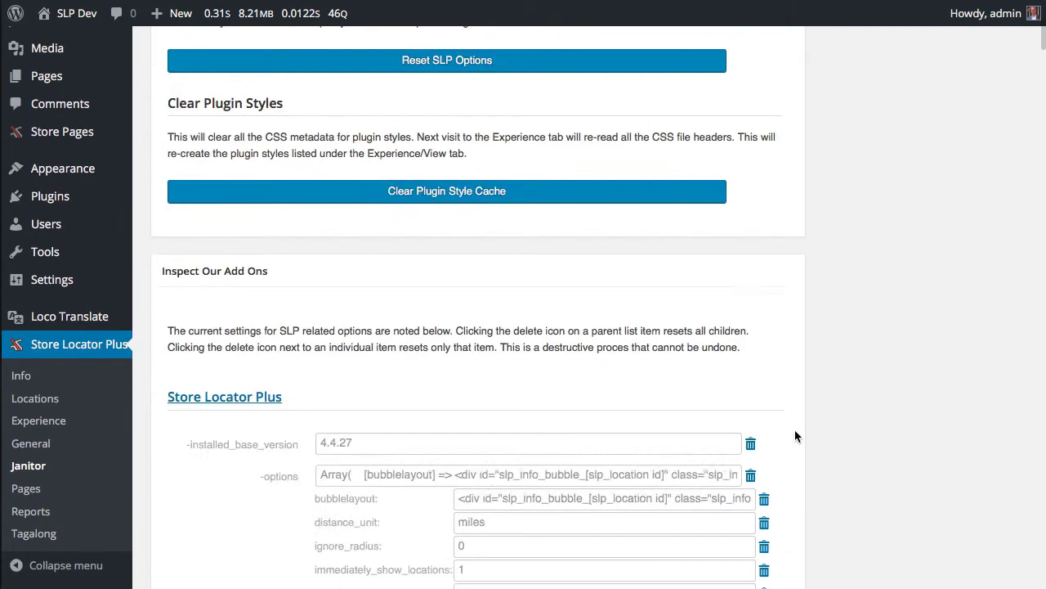
scroll(794, 440, down, 5)
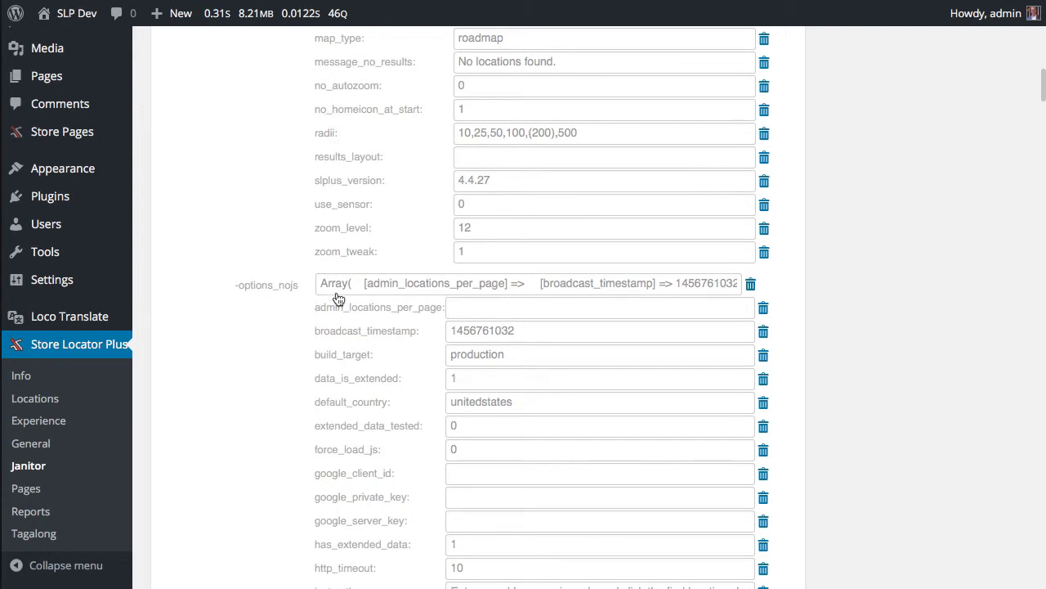
drag(293, 292, 274, 292)
click(283, 309)
scroll(561, 435, down, 2)
scroll(561, 436, down, 6)
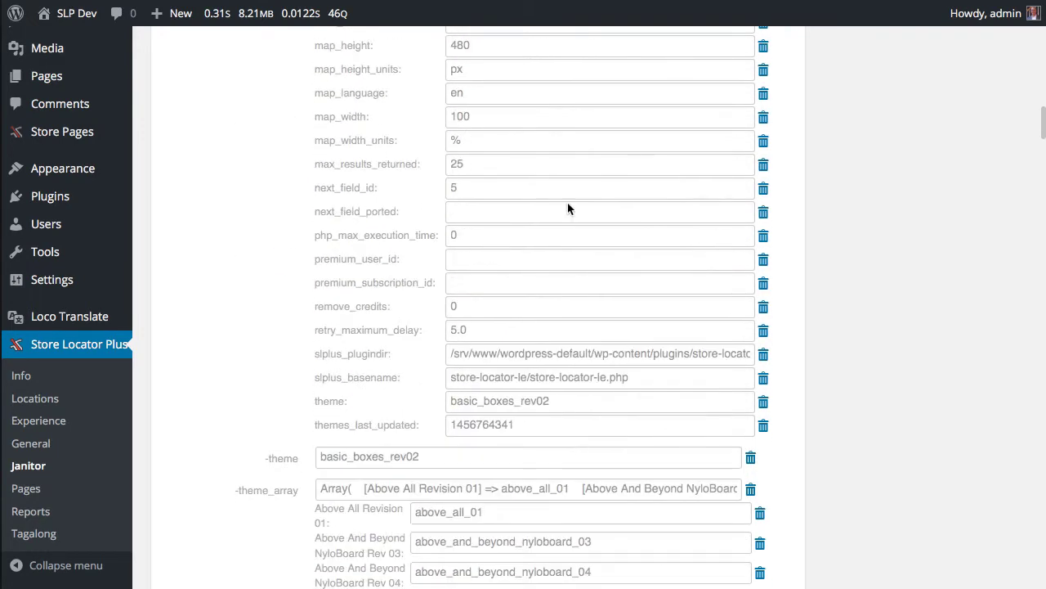
scroll(567, 301, up, 4)
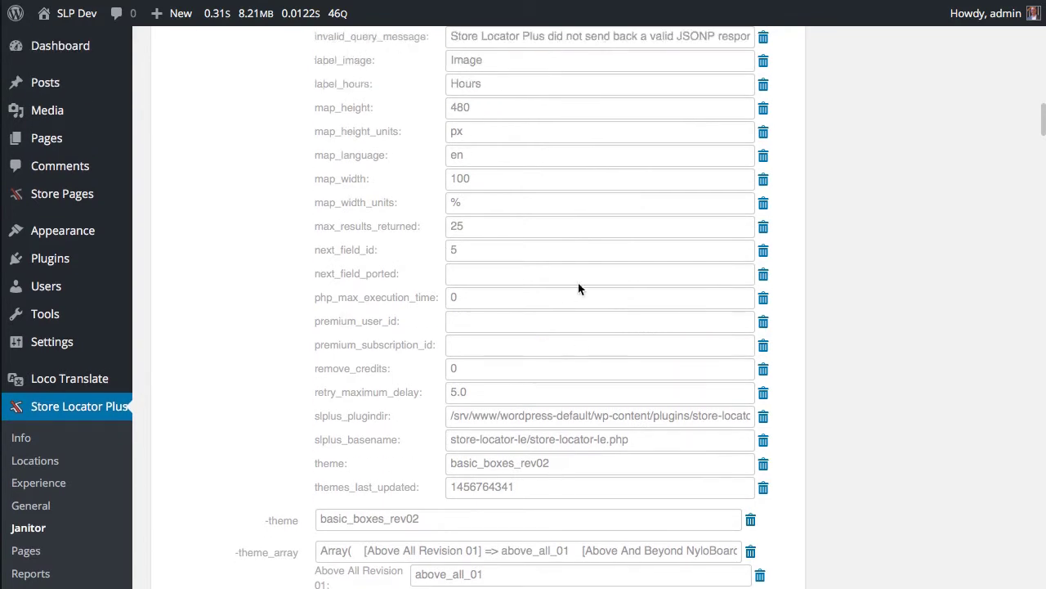
scroll(712, 200, up, 2)
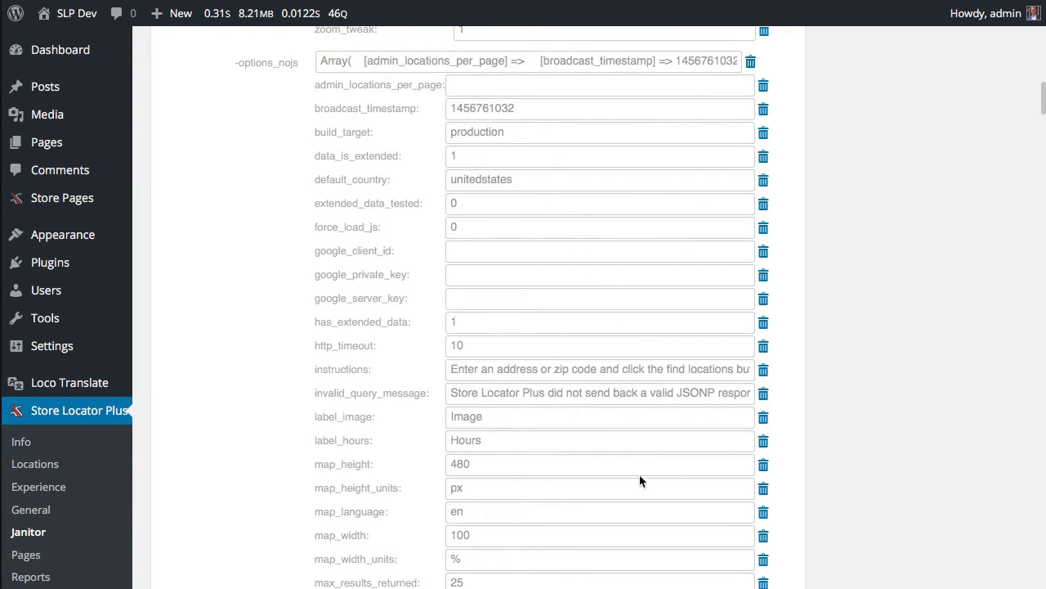
- Examine the remaining Janitor settings from options_nojs through theme_array and theme_details to the start of the Experience add-on
scroll(641, 480, down, 7)
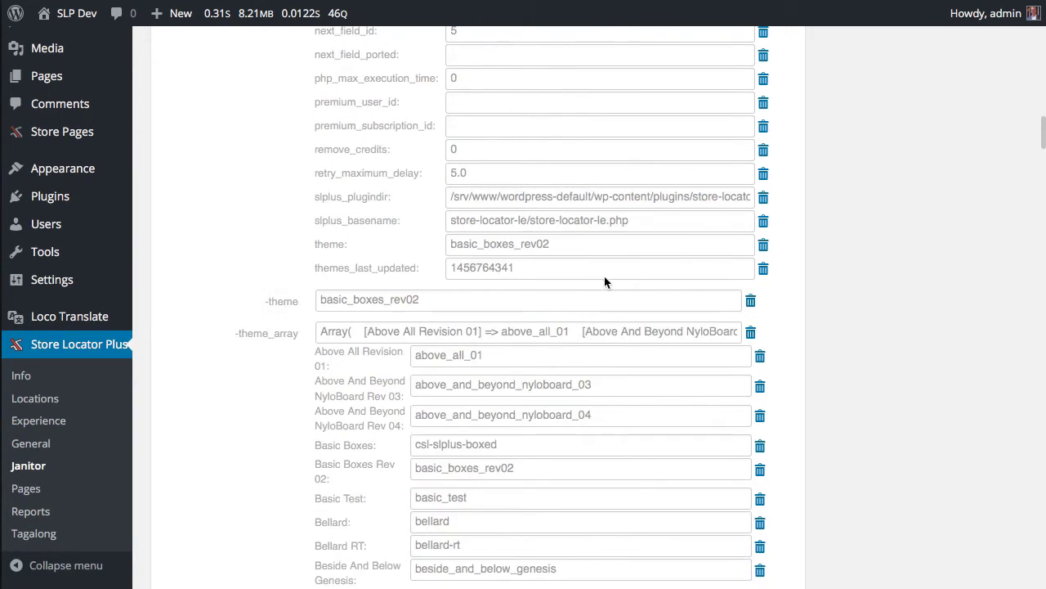
scroll(609, 415, down, 13)
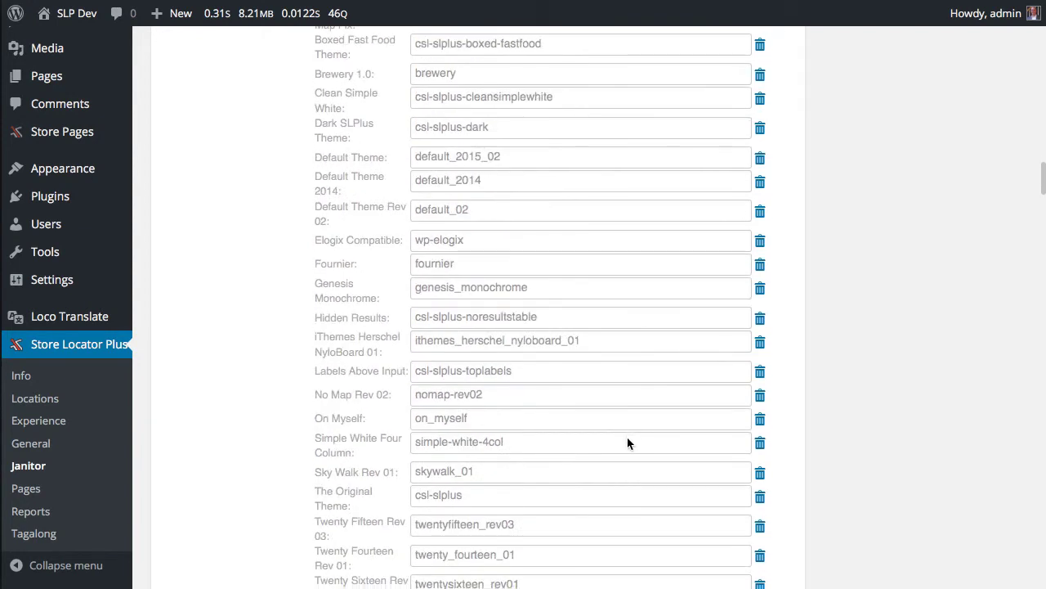
scroll(627, 442, down, 4)
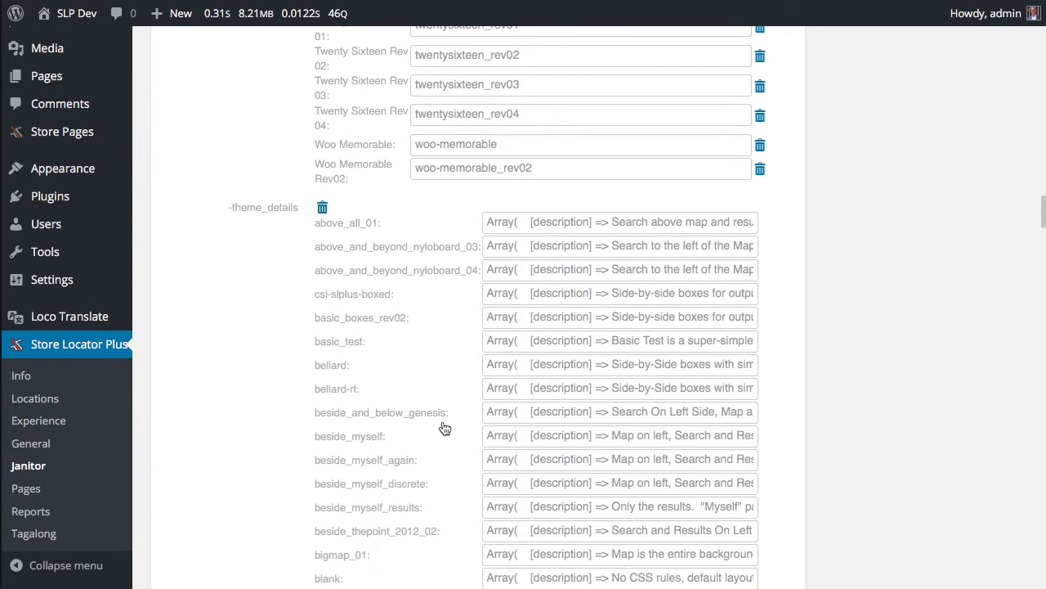
scroll(443, 427, down, 6)
scroll(442, 426, down, 10)
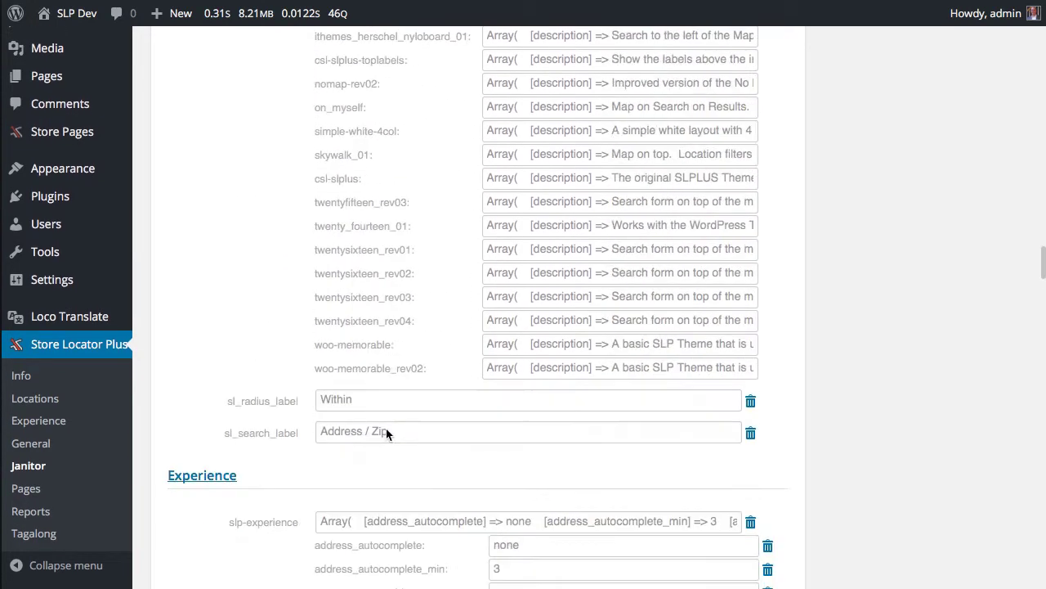
scroll(389, 437, down, 2)
scroll(381, 439, up, 1)
scroll(384, 425, down, 7)
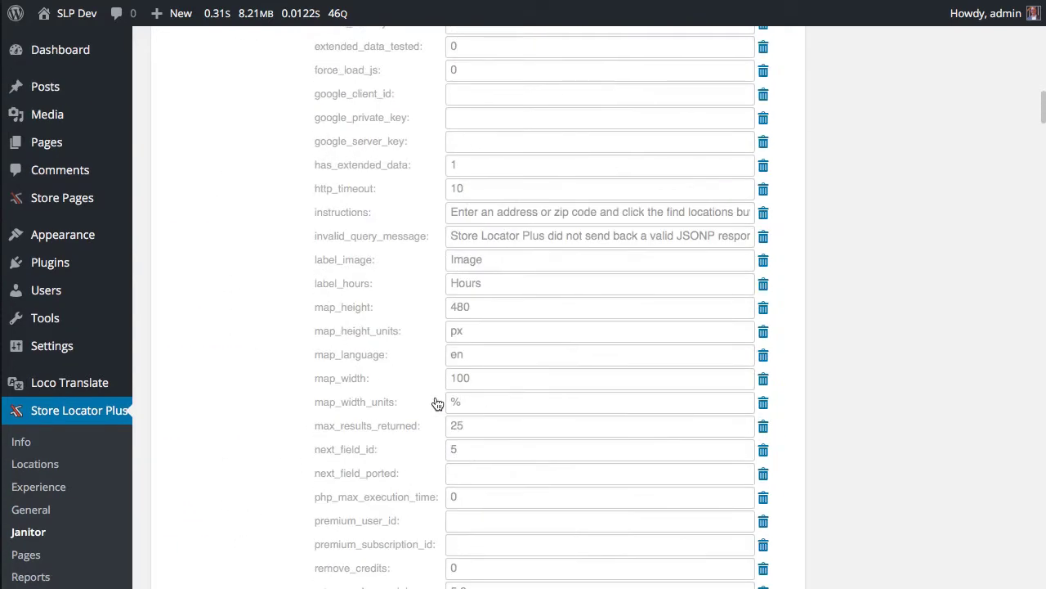
- Review the individual Store Locator Plus options and the Reset and Clear Plugin Styles actions in the Janitor settings
scroll(402, 396, up, 1)
scroll(402, 396, up, 12)
scroll(364, 432, down, 4)
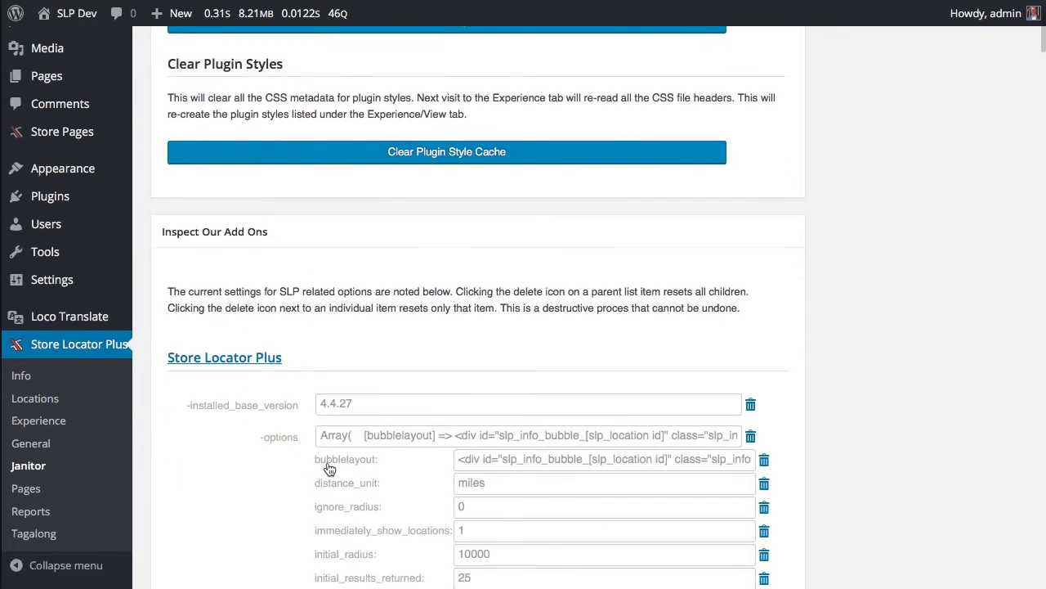
scroll(220, 400, down, 5)
scroll(284, 209, down, 1)
scroll(868, 404, down, 3)
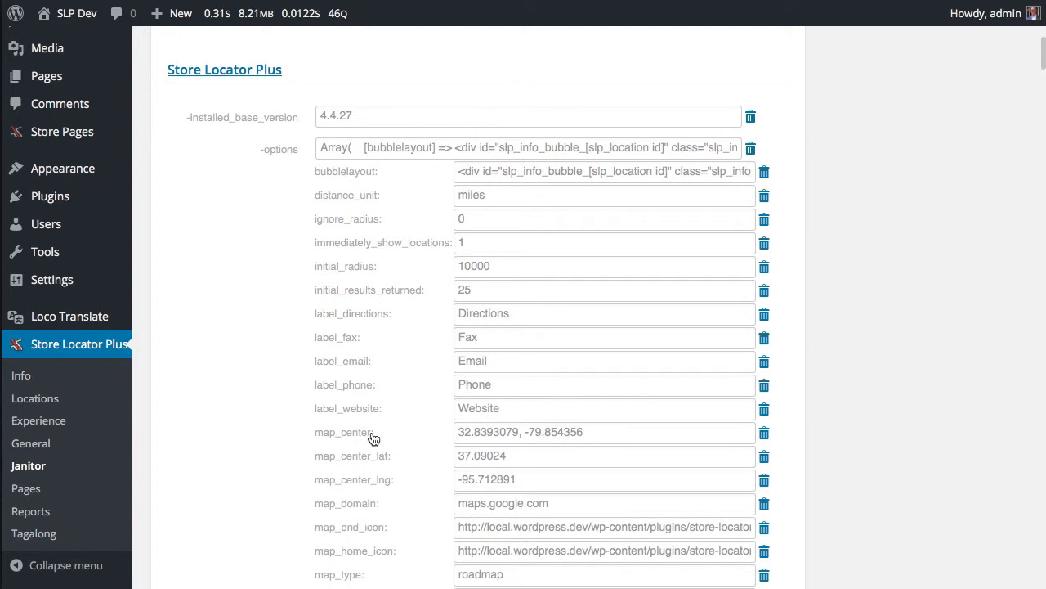
scroll(369, 407, down, 10)
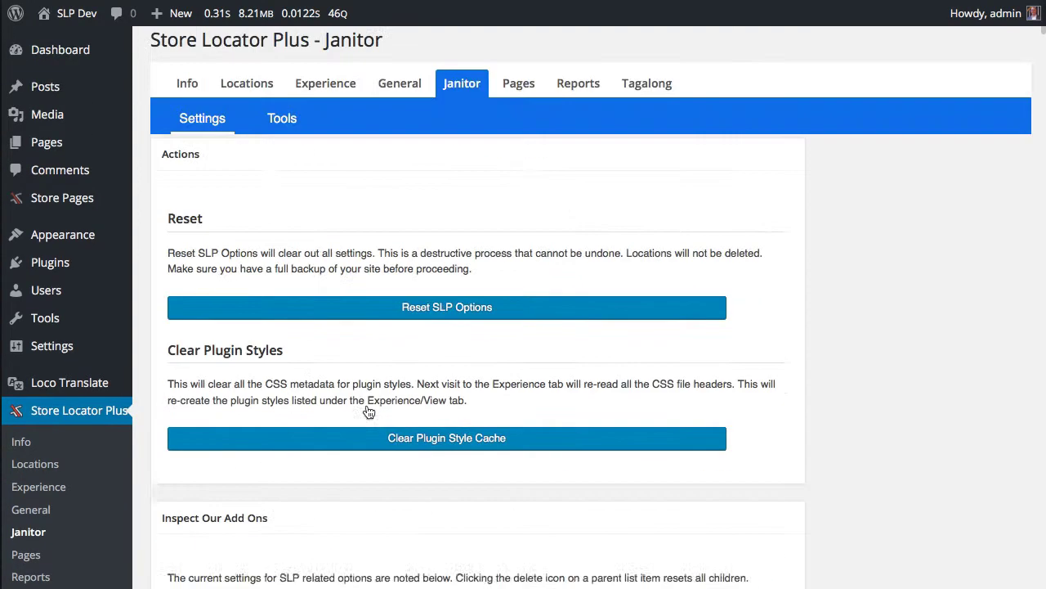
scroll(369, 411, up, 1)
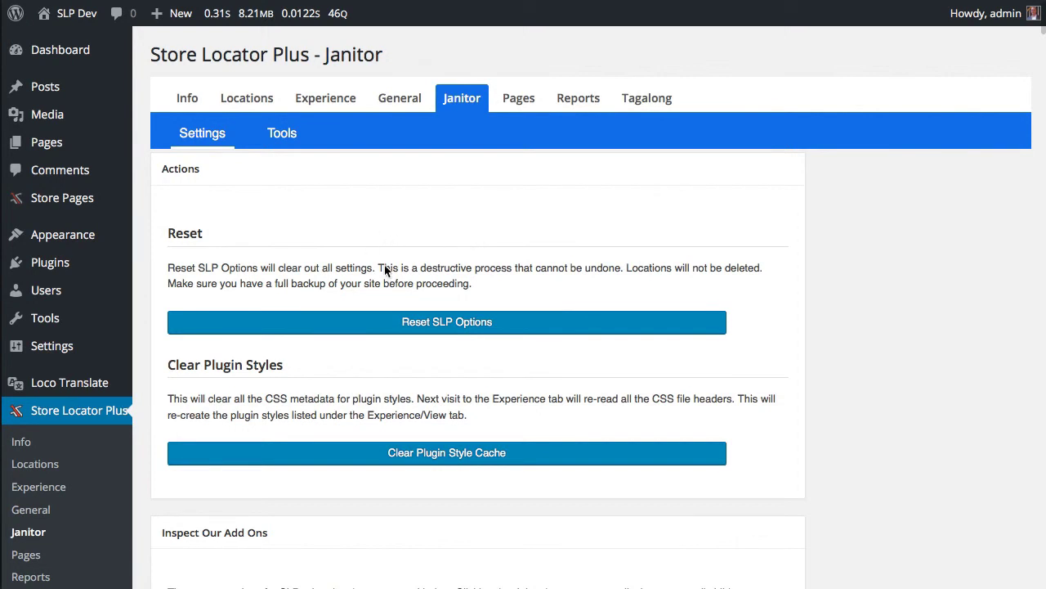
- Look over the full list of Store Locator Plus and Experience settings under Inspect Our Add Ons
scroll(494, 277, down, 5)
scroll(494, 276, down, 20)
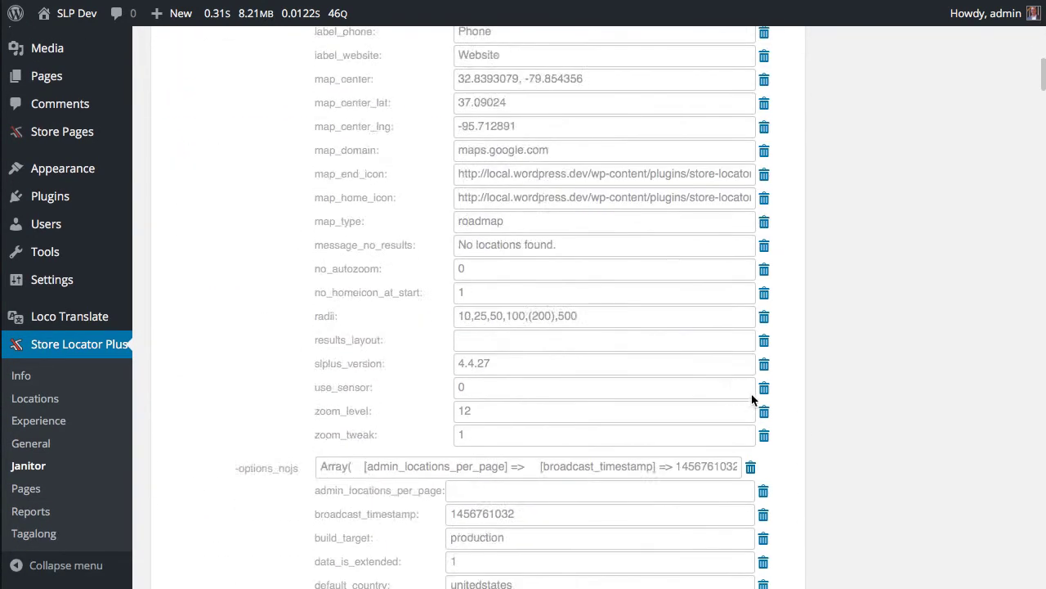
scroll(757, 398, down, 20)
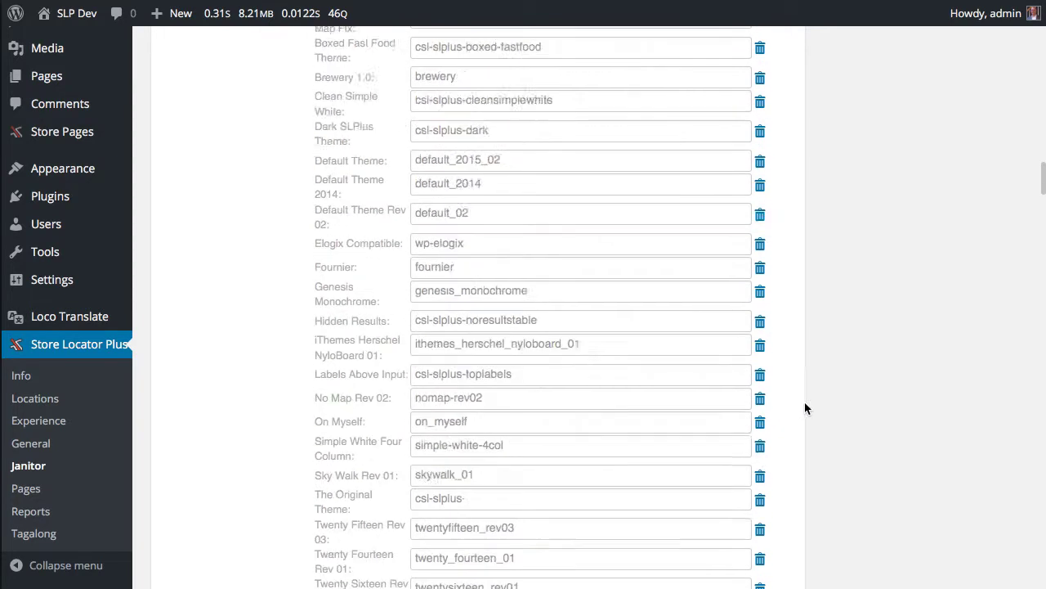
scroll(806, 400, down, 15)
scroll(807, 399, up, 16)
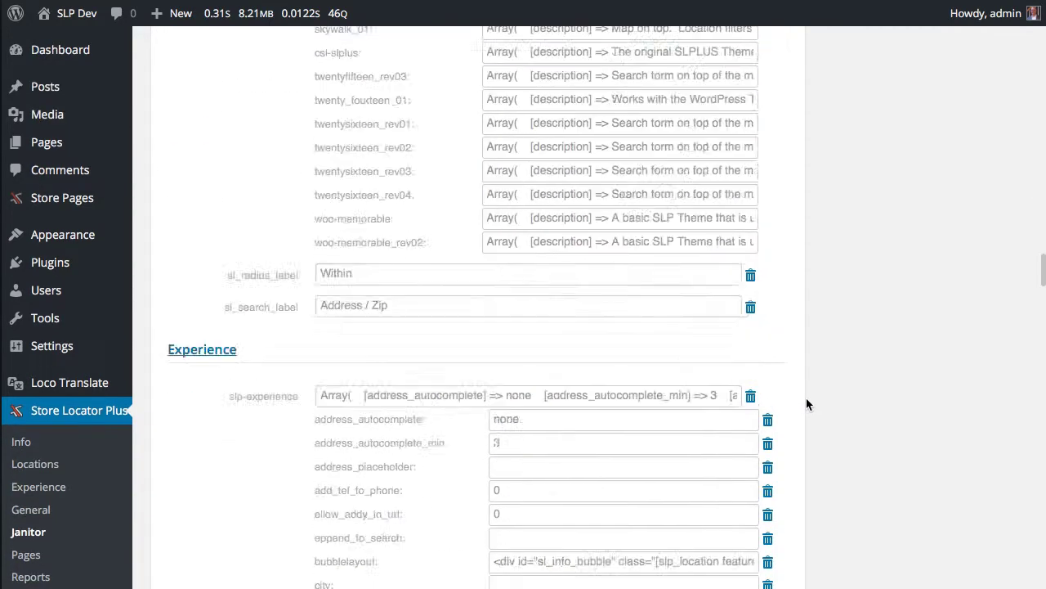
scroll(805, 398, up, 20)
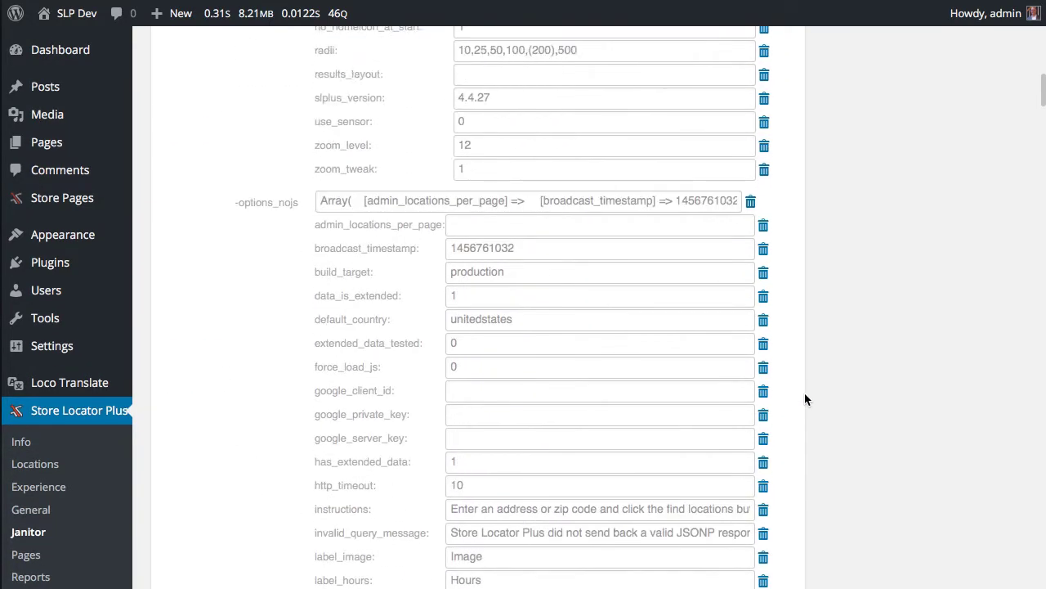
scroll(805, 397, up, 10)
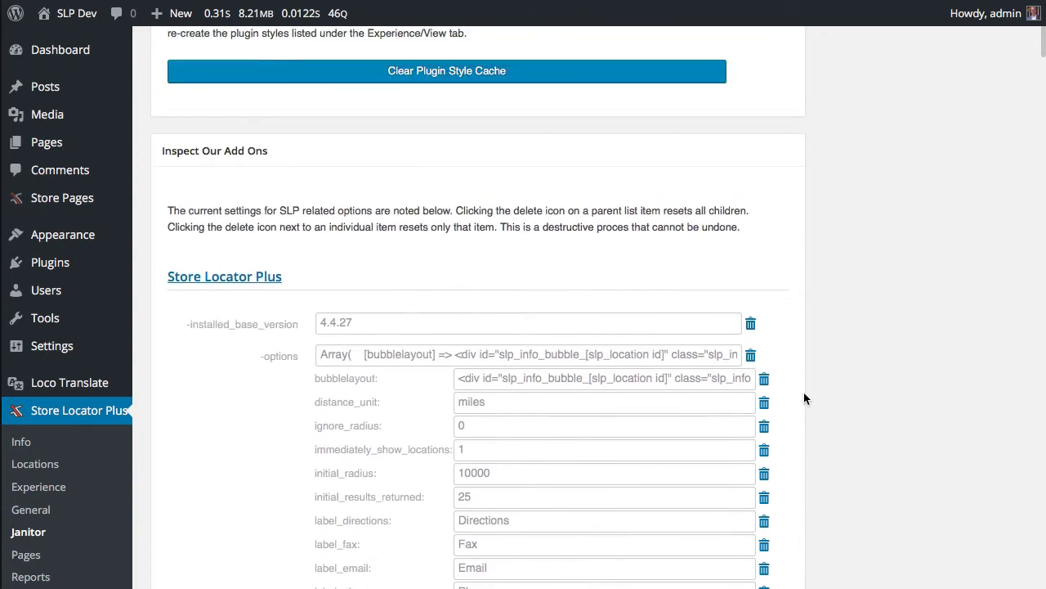
- Collapse the Inspect Our Add Ons, Inspect Third Party Add Ons and Inspect Legacy Add Ons sections
click(703, 296)
scroll(754, 437, down, 5)
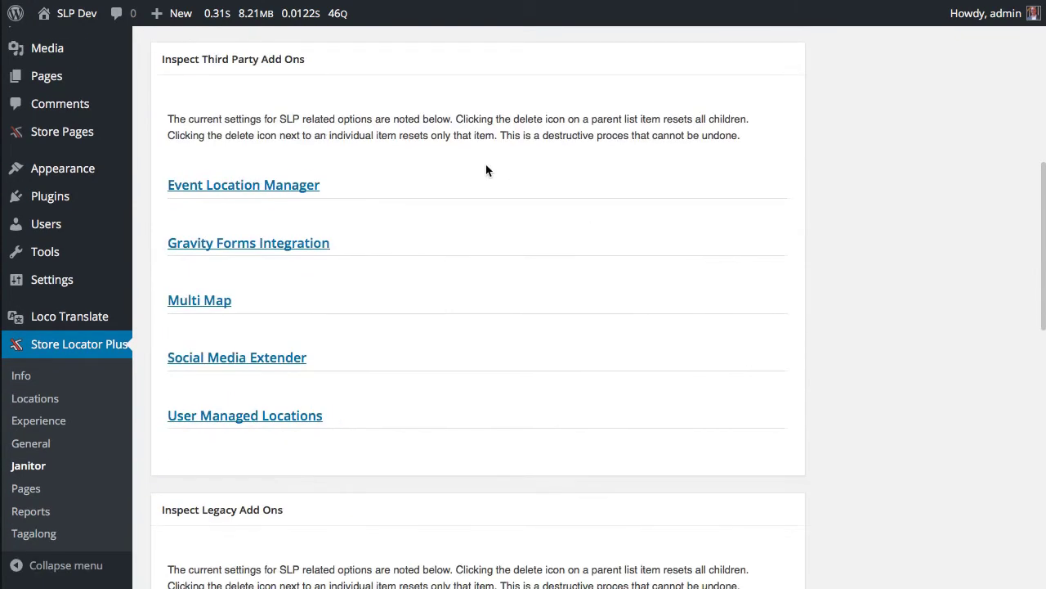
click(436, 59)
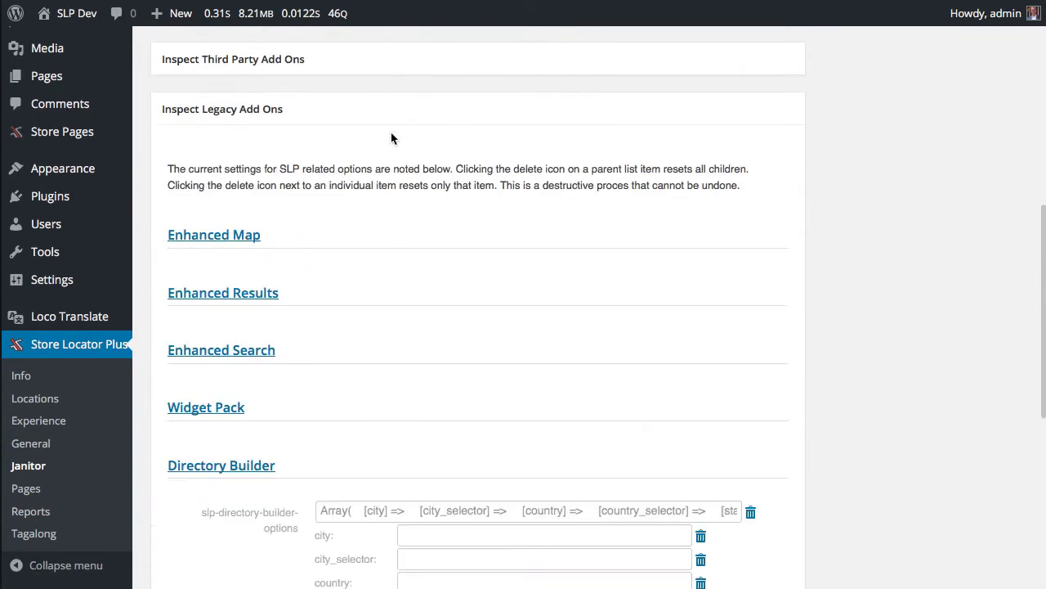
click(371, 108)
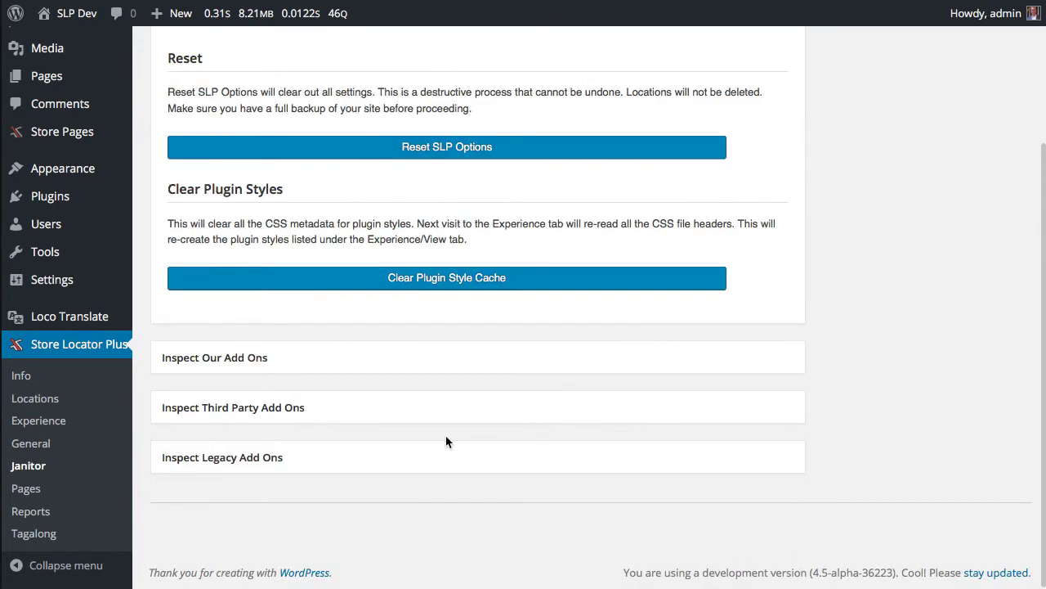
- Expand the Inspect Legacy Add Ons and Inspect Third Party Add Ons sections to view their listed add-ons
click(342, 458)
scroll(468, 474, down, 5)
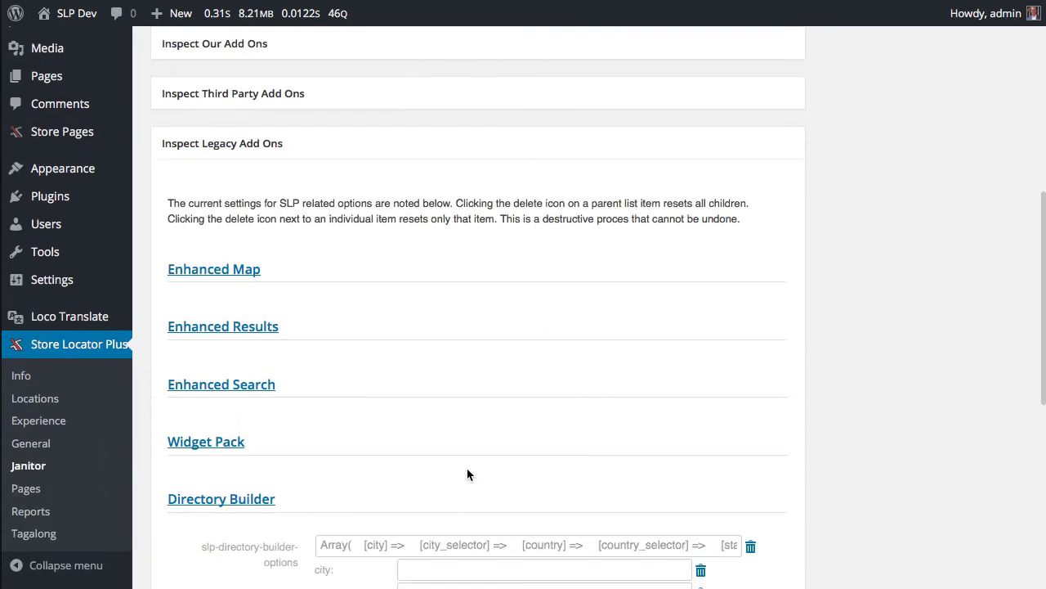
click(379, 107)
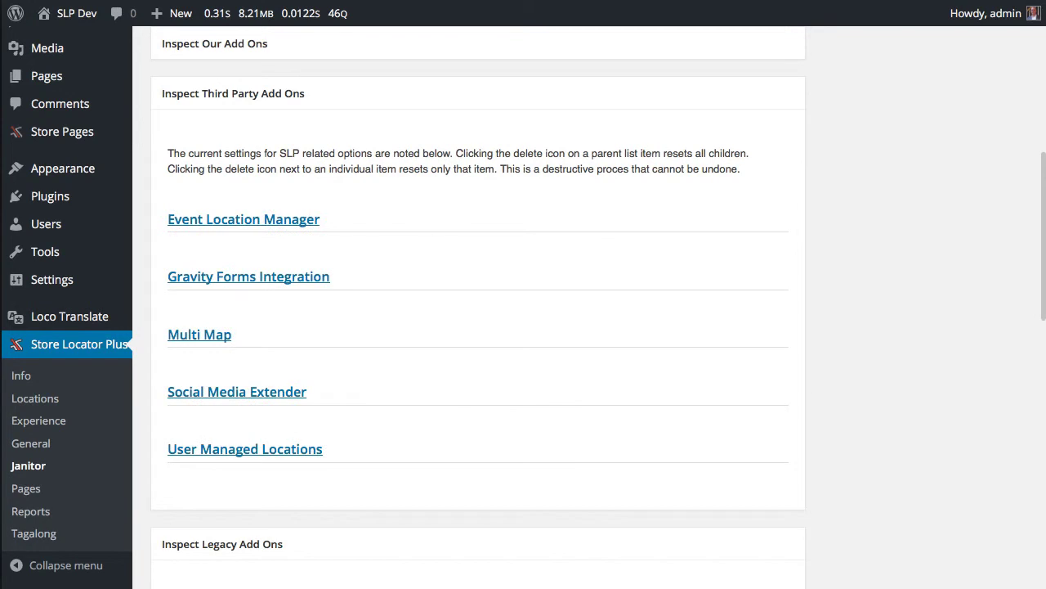